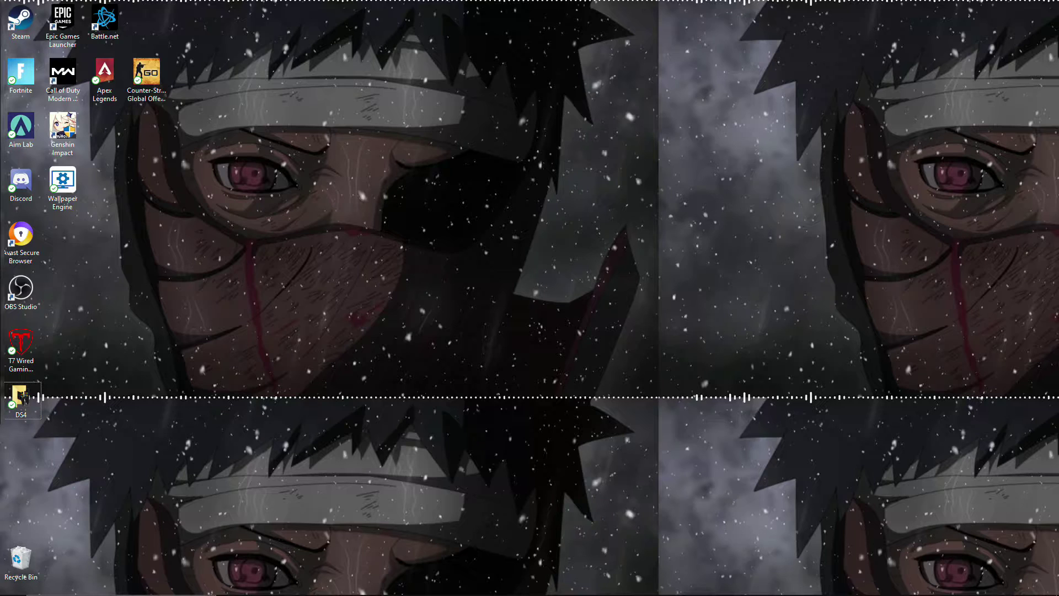
Look at the DS4Windows application inside the desktop's DS4 folder and close the folder
{"action": "double_click", "coordinate": [20, 400]}
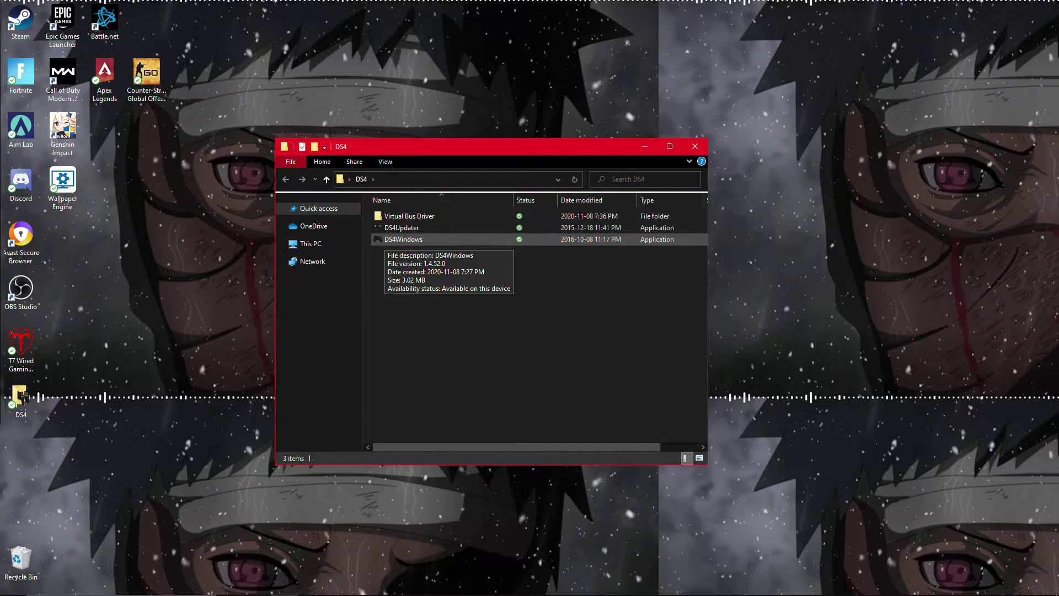
{"action": "left_click", "coordinate": [404, 238]}
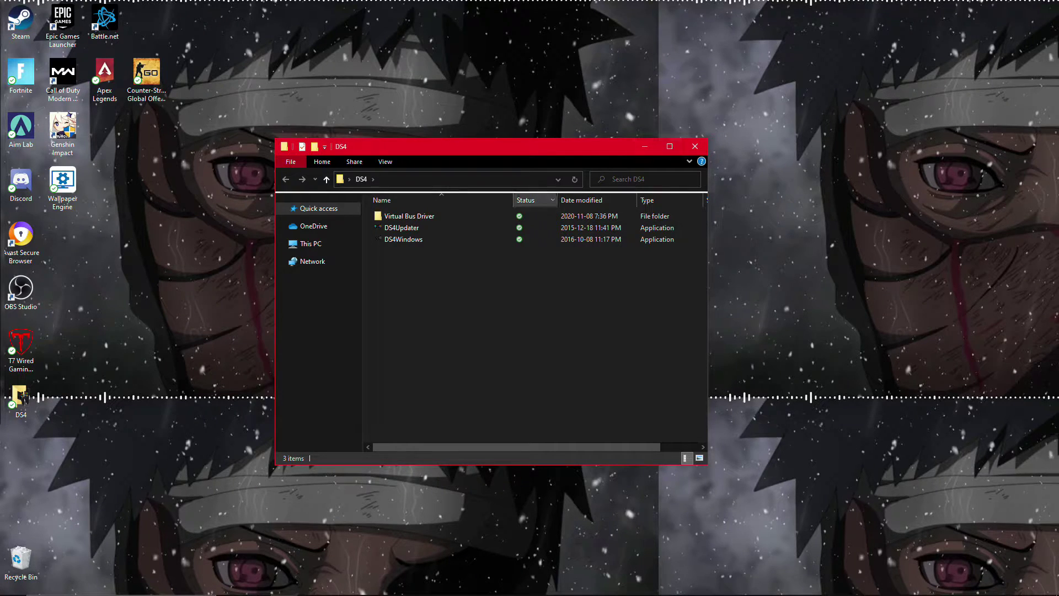
{"action": "key", "text": "alt+F4"}
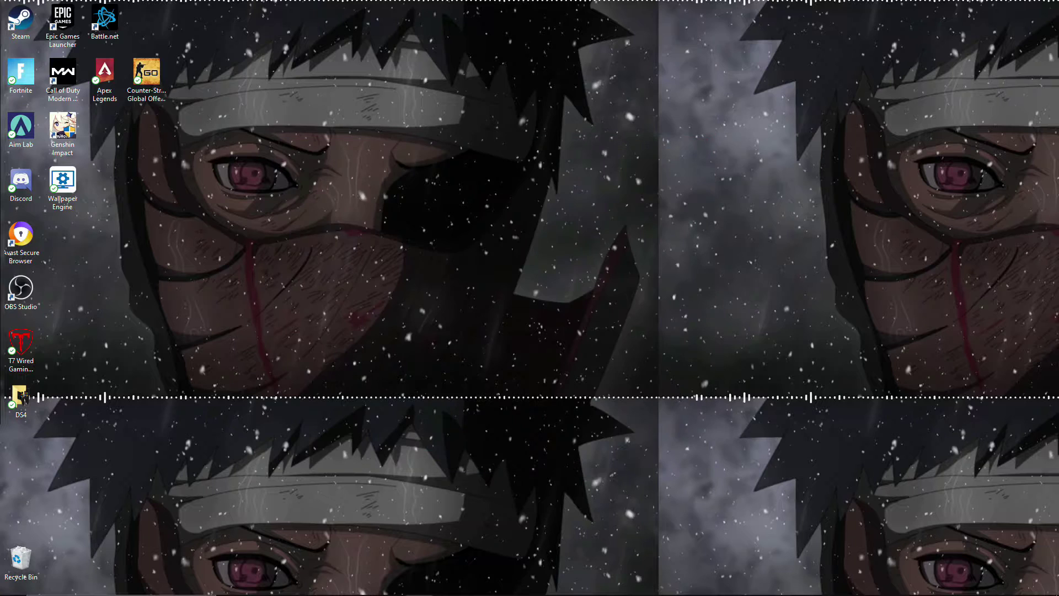
Delete all the contents of the DS4 folder on the desktop and remove the folder itself
{"action": "right_click", "coordinate": [22, 399]}
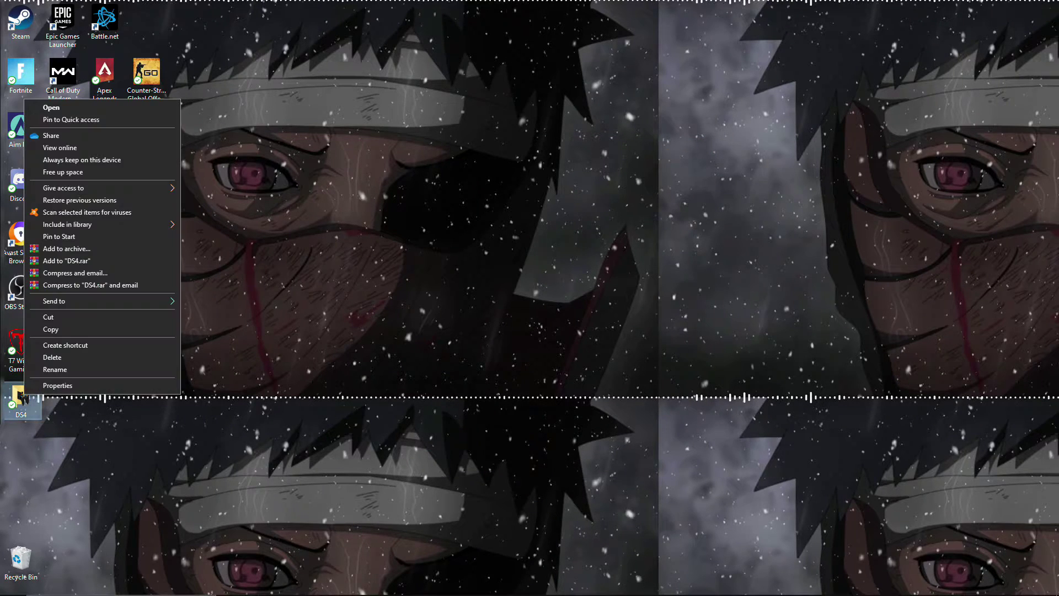
{"action": "left_click", "coordinate": [55, 104]}
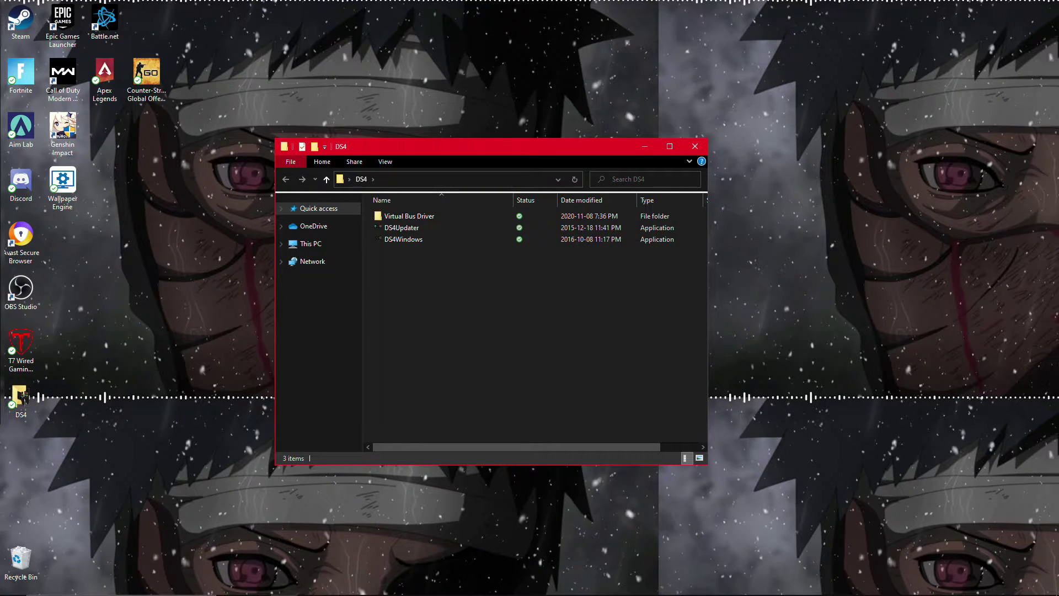
{"action": "left_click_drag", "start_coordinate": [414, 264], "coordinate": [414, 214]}
{"action": "right_click", "coordinate": [415, 216]}
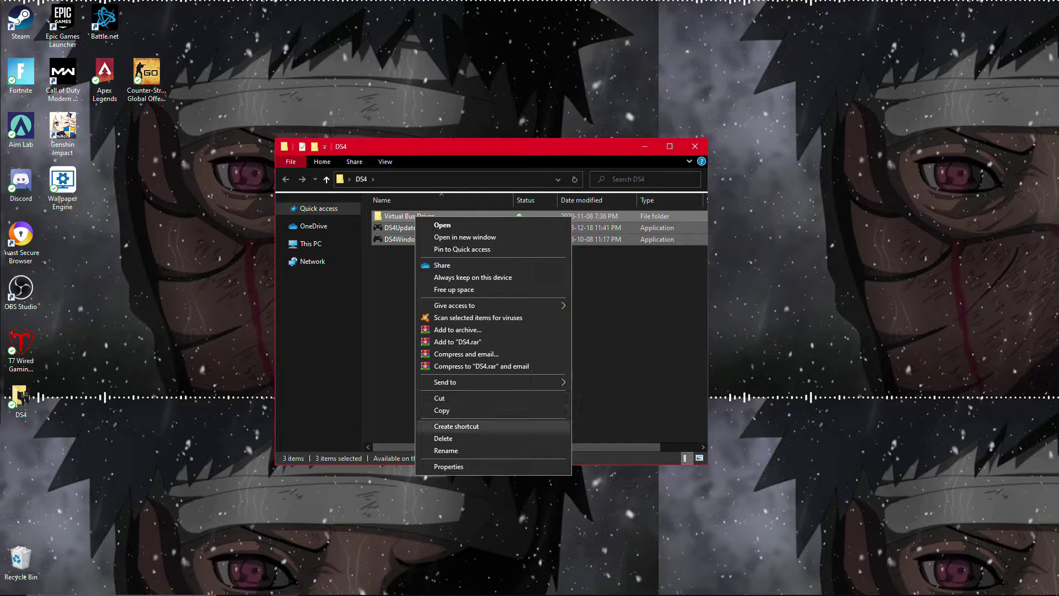
{"action": "left_click", "coordinate": [442, 439]}
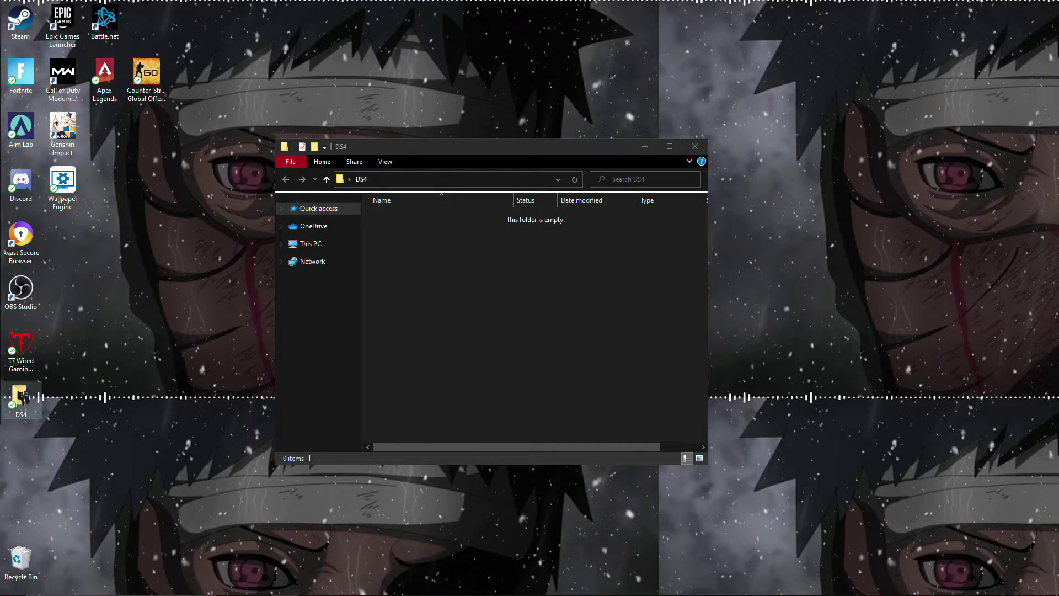
{"action": "left_click", "coordinate": [695, 147]}
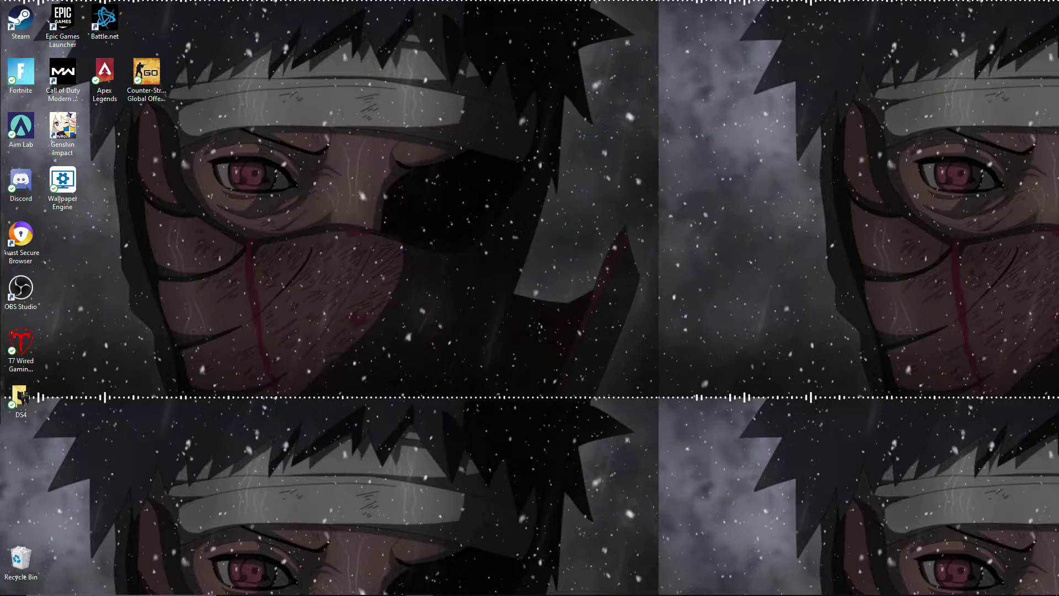
{"action": "right_click", "coordinate": [22, 394]}
{"action": "left_click", "coordinate": [78, 364]}
Delete the old DS4Windows ZIP archive from the Downloads folder
{"action": "left_click", "coordinate": [285, 585]}
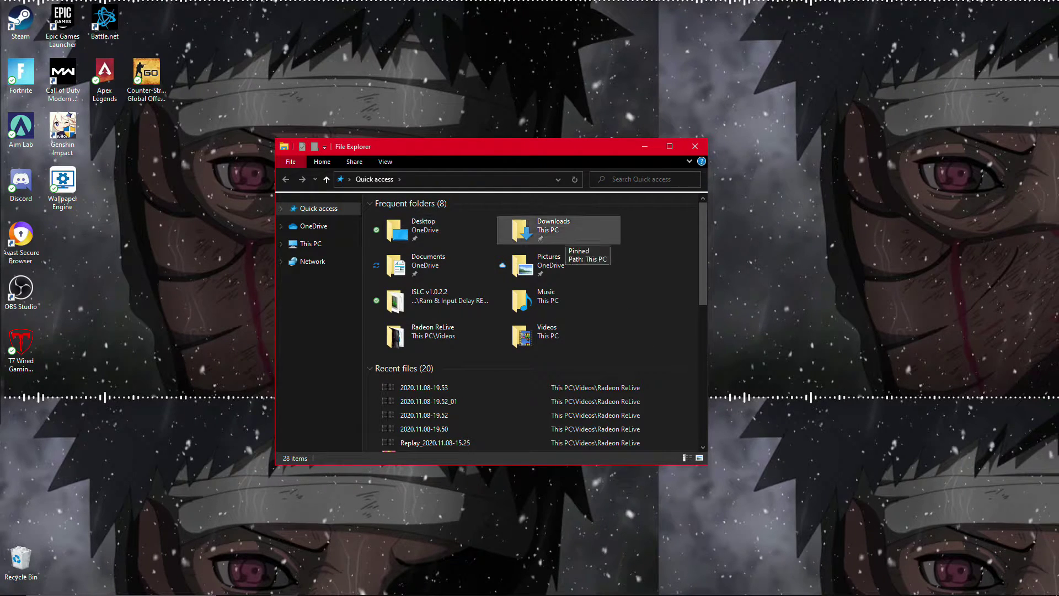
{"action": "double_click", "coordinate": [552, 229]}
{"action": "left_click", "coordinate": [414, 232]}
{"action": "right_click", "coordinate": [414, 233]}
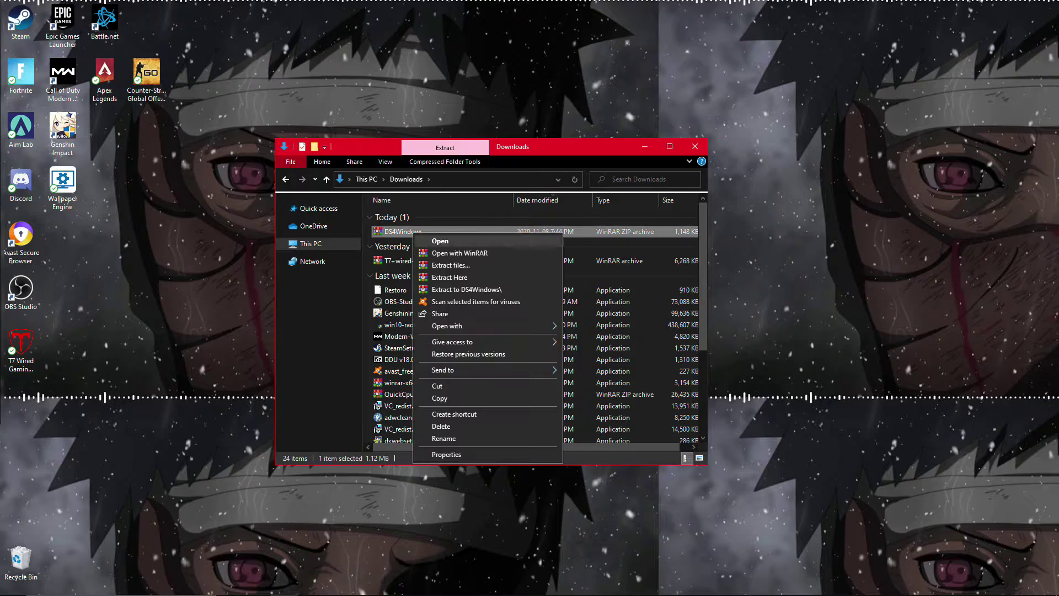
{"action": "left_click", "coordinate": [441, 426]}
Delete the DS4Windows and DS4Updater applications from the Downloads folder and close the window
{"action": "scroll", "coordinate": [530, 331], "scroll_direction": "down", "scroll_amount": 5}
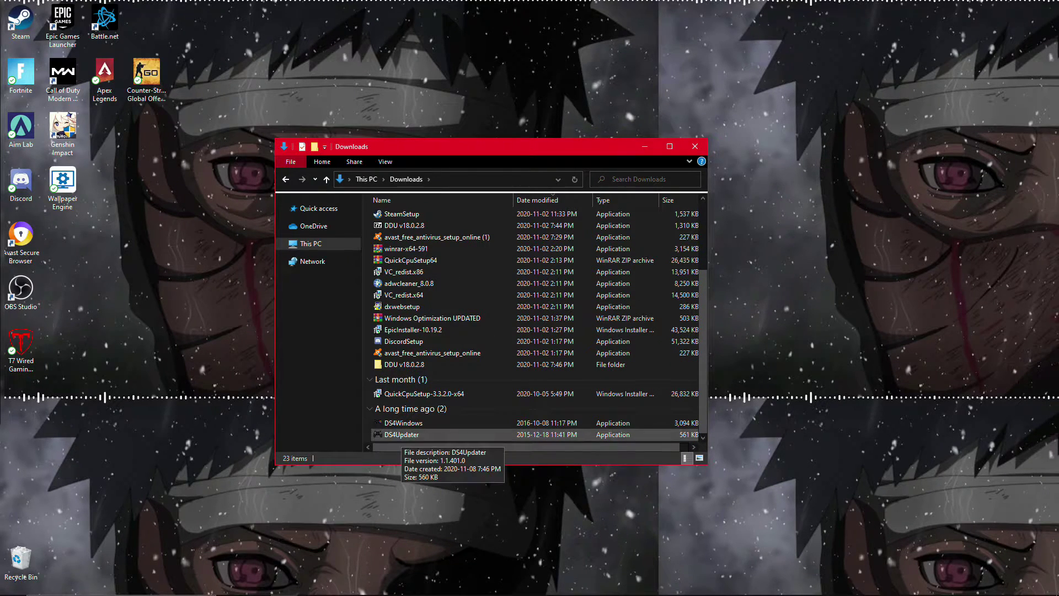
{"action": "left_click", "coordinate": [409, 434]}
{"action": "left_click", "coordinate": [408, 423], "text": "ctrl"}
{"action": "right_click", "coordinate": [409, 421]}
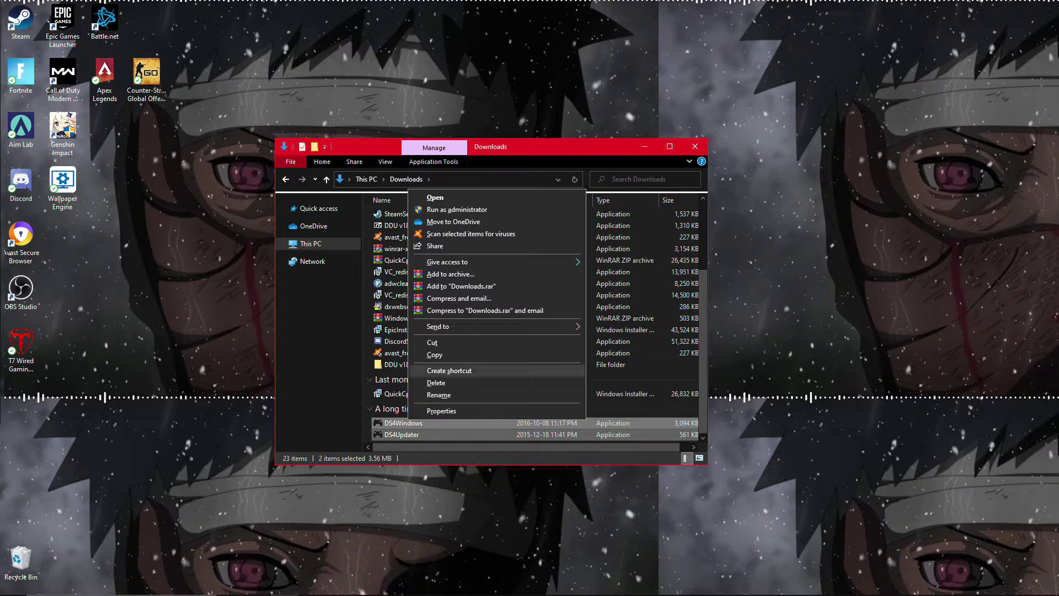
{"action": "left_click", "coordinate": [436, 380]}
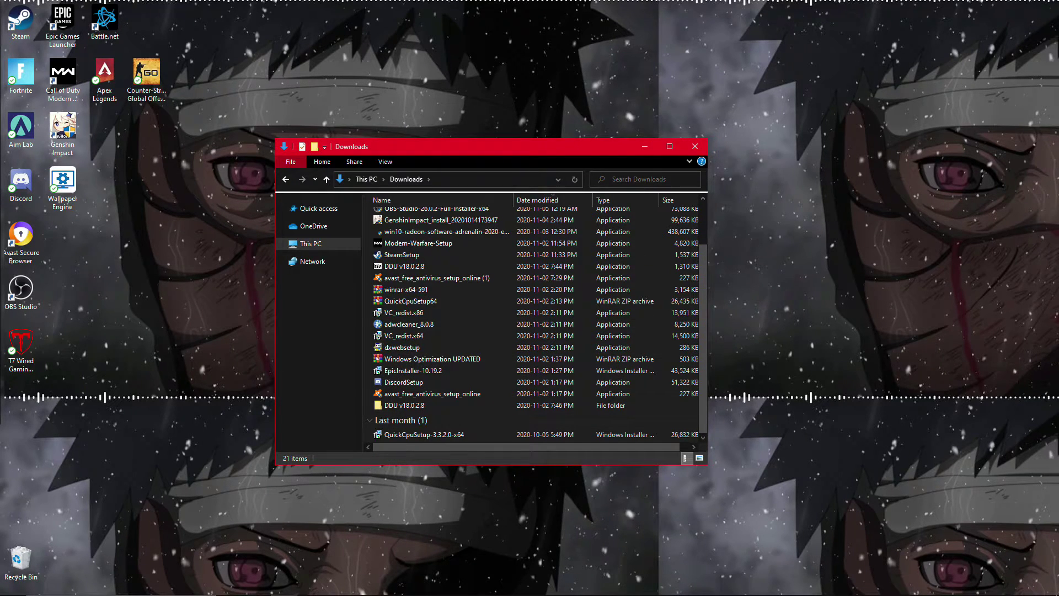
{"action": "left_click", "coordinate": [694, 146]}
Switch to the web browser, search Google for ds4 and open TechSpot's DS4Windows 2.1.15 download page
{"action": "left_click", "coordinate": [339, 584]}
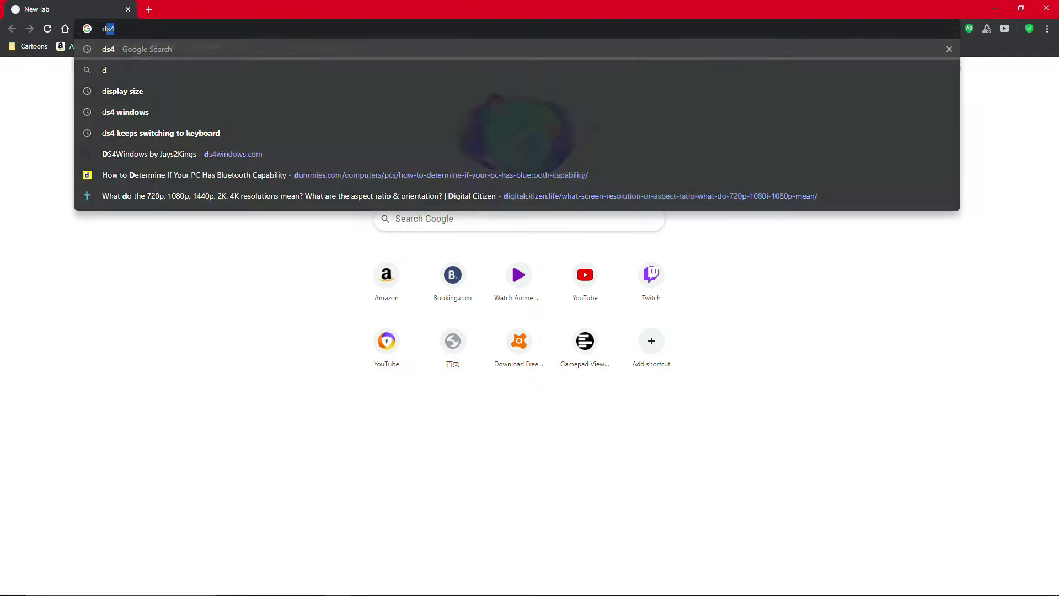
{"action": "key", "text": "Return"}
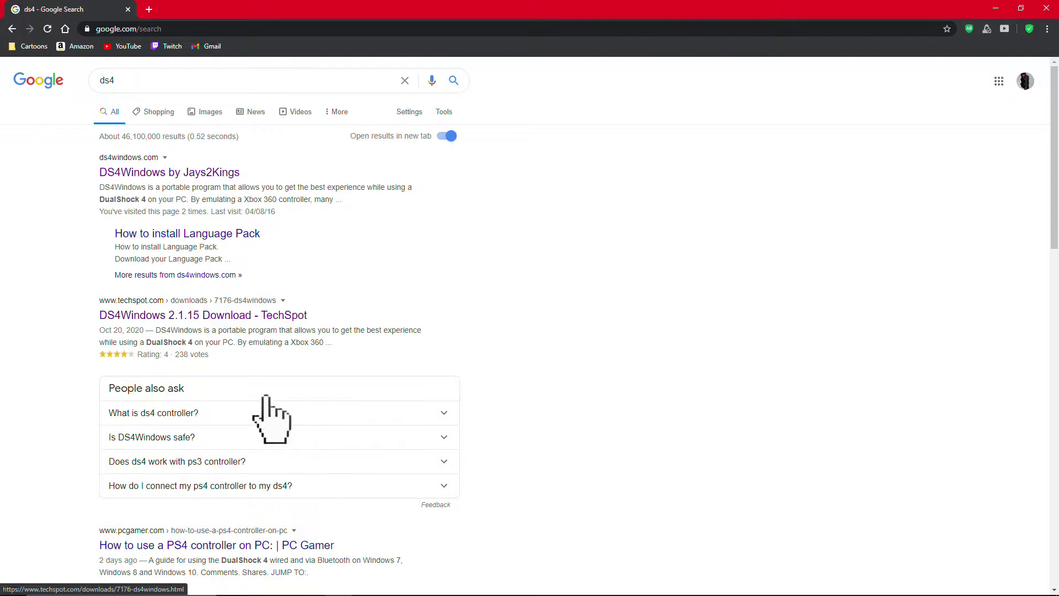
{"action": "left_click", "coordinate": [182, 313]}
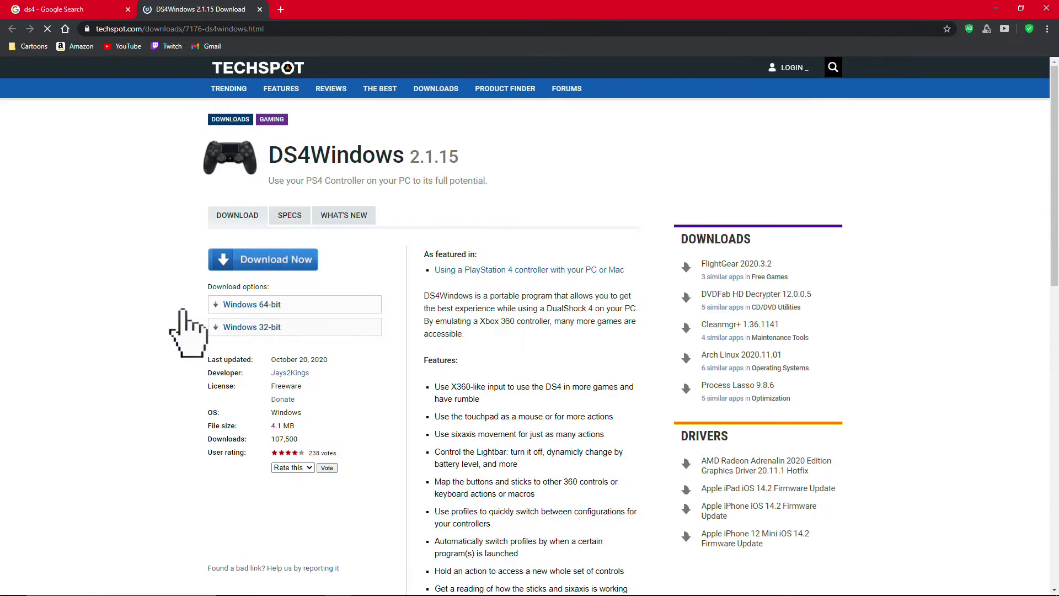
Download DS4Windows 2.1.15, saving the archive as DS4Windows_2.1.15_x64 in Downloads, and minimize the browser
{"action": "left_click", "coordinate": [223, 263]}
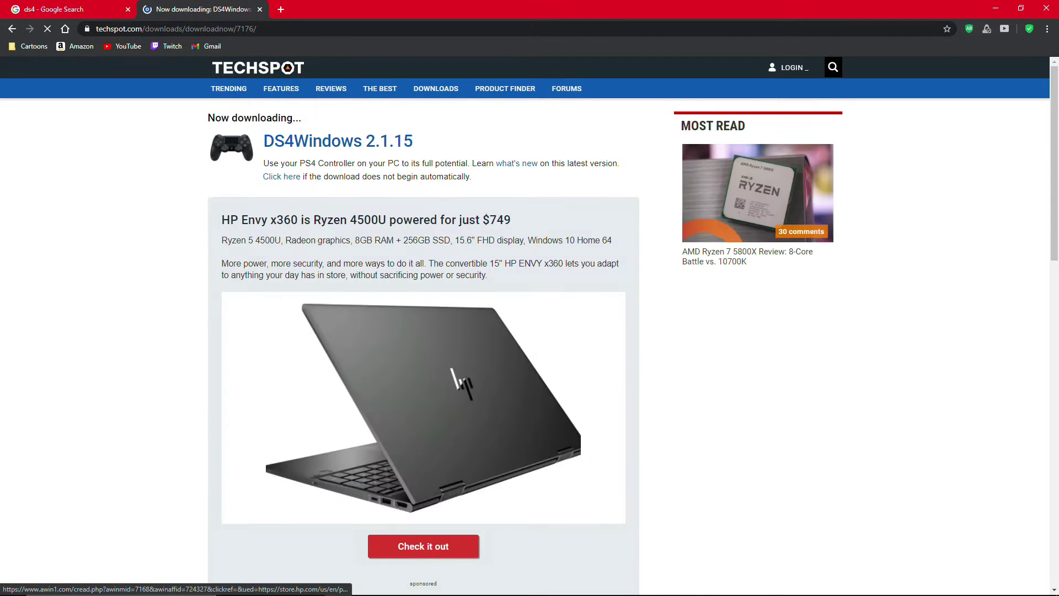
{"action": "left_click", "coordinate": [287, 178]}
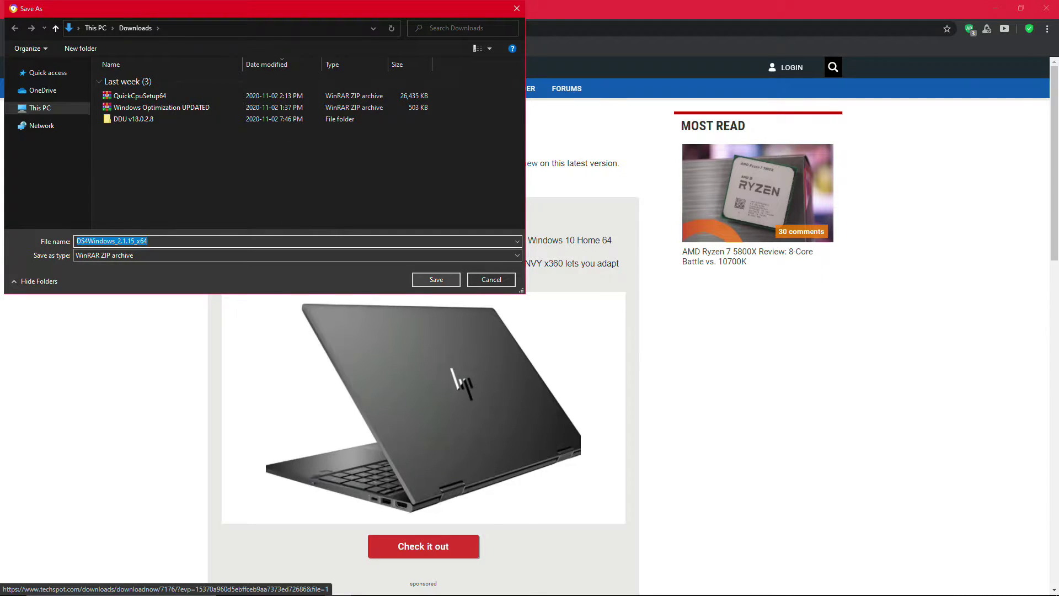
{"action": "left_click", "coordinate": [436, 280]}
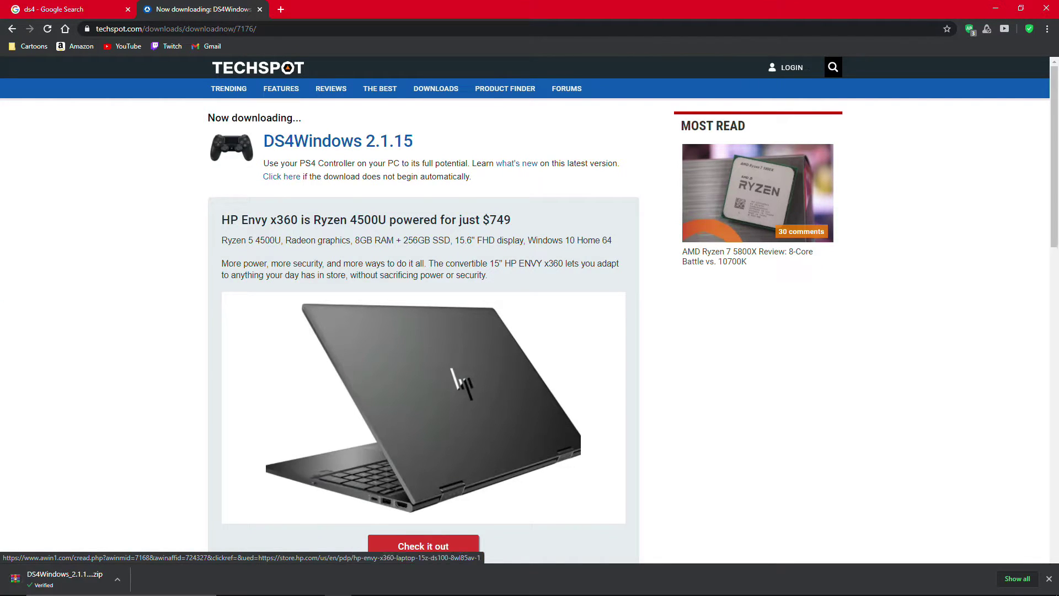
{"action": "left_click", "coordinate": [833, 66]}
{"action": "left_click", "coordinate": [996, 8]}
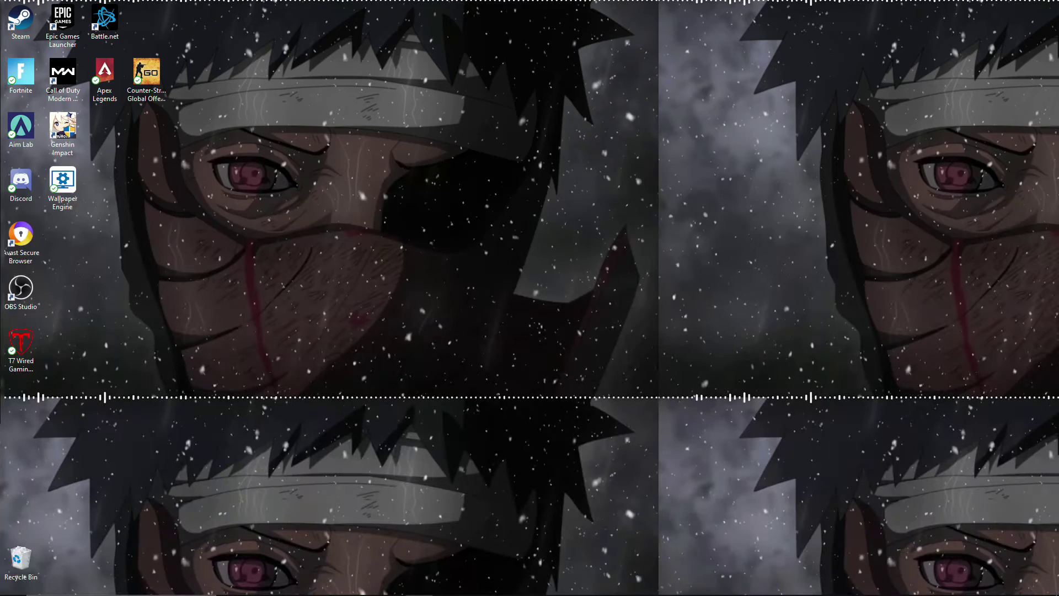
Extract the DS4Windows_2.1.15_x64 archive directly into the Downloads folder
{"action": "left_click", "coordinate": [291, 586]}
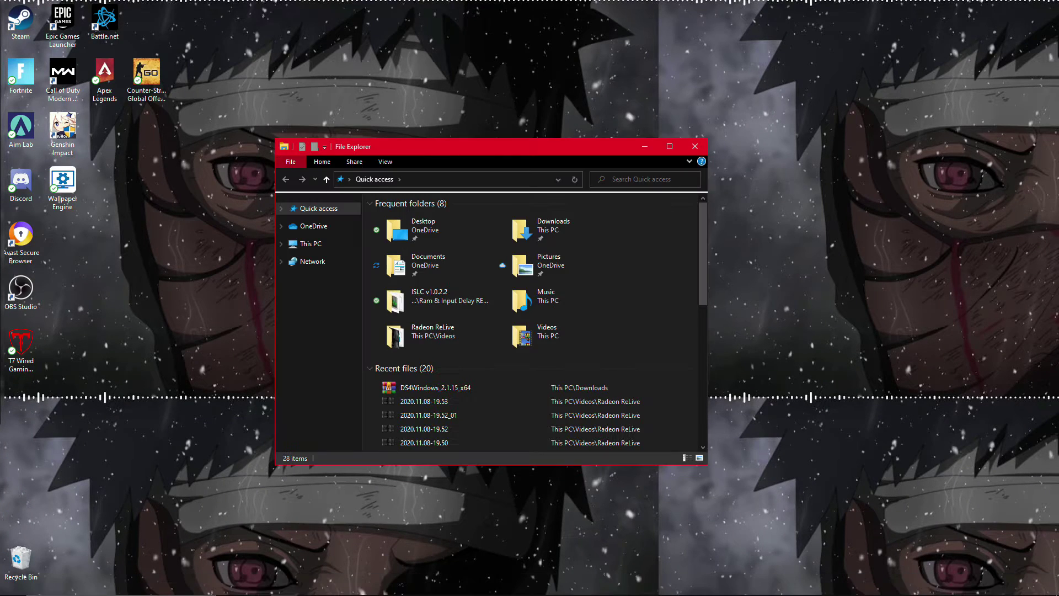
{"action": "double_click", "coordinate": [549, 226]}
{"action": "right_click", "coordinate": [409, 232]}
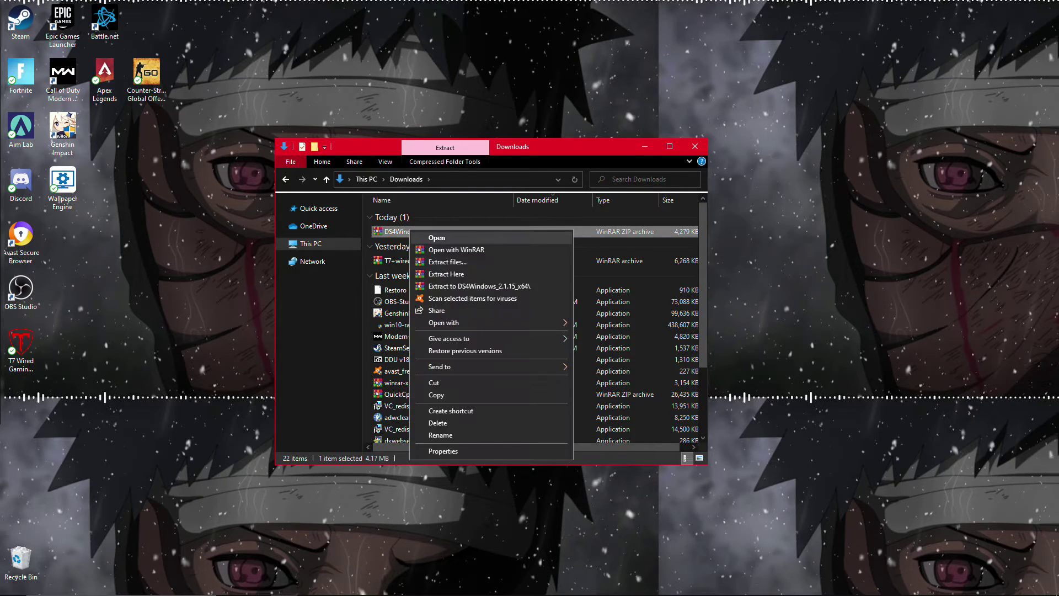
{"action": "left_click", "coordinate": [447, 274]}
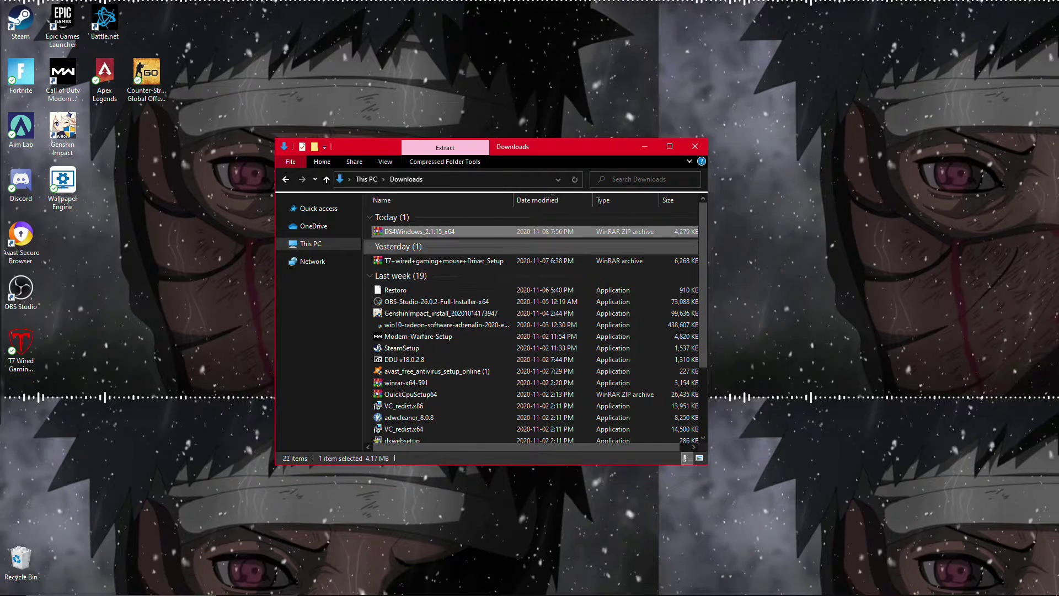
Move the extracted DS4Windows folder from Downloads to the desktop and close the Downloads window
{"action": "scroll", "coordinate": [442, 276], "scroll_direction": "down", "scroll_amount": 3}
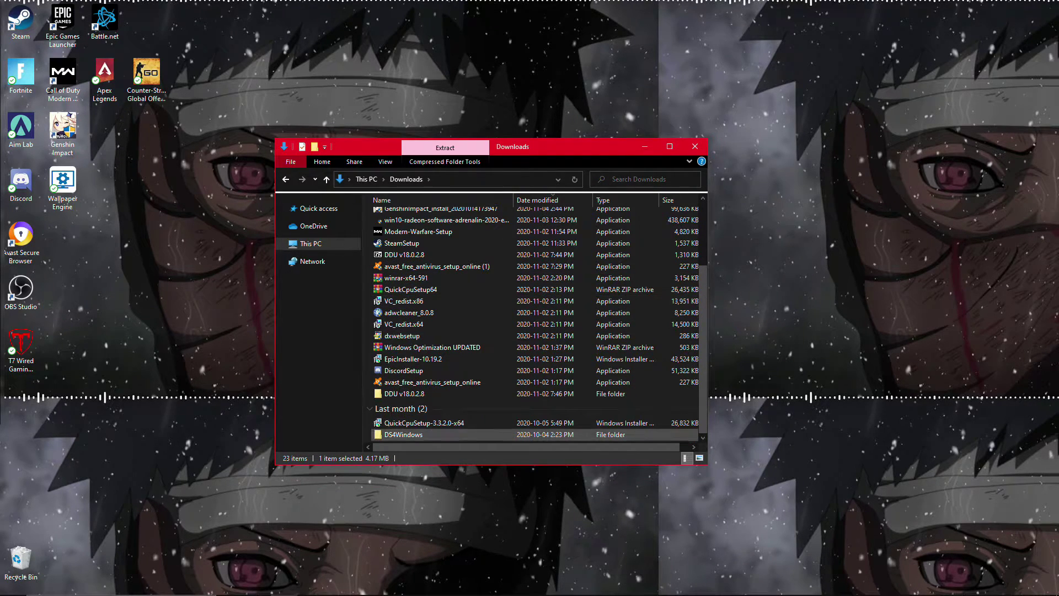
{"action": "left_click_drag", "start_coordinate": [424, 438], "coordinate": [364, 389]}
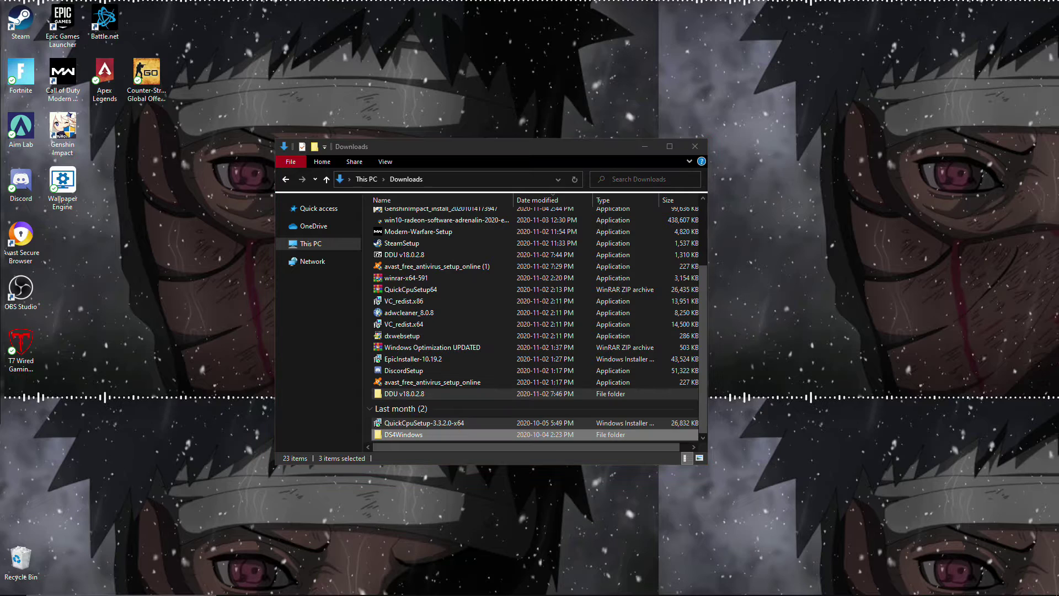
{"action": "left_click", "coordinate": [404, 434]}
{"action": "left_click_drag", "start_coordinate": [403, 434], "coordinate": [20, 397]}
{"action": "left_click", "coordinate": [21, 457]}
{"action": "left_click", "coordinate": [696, 146]}
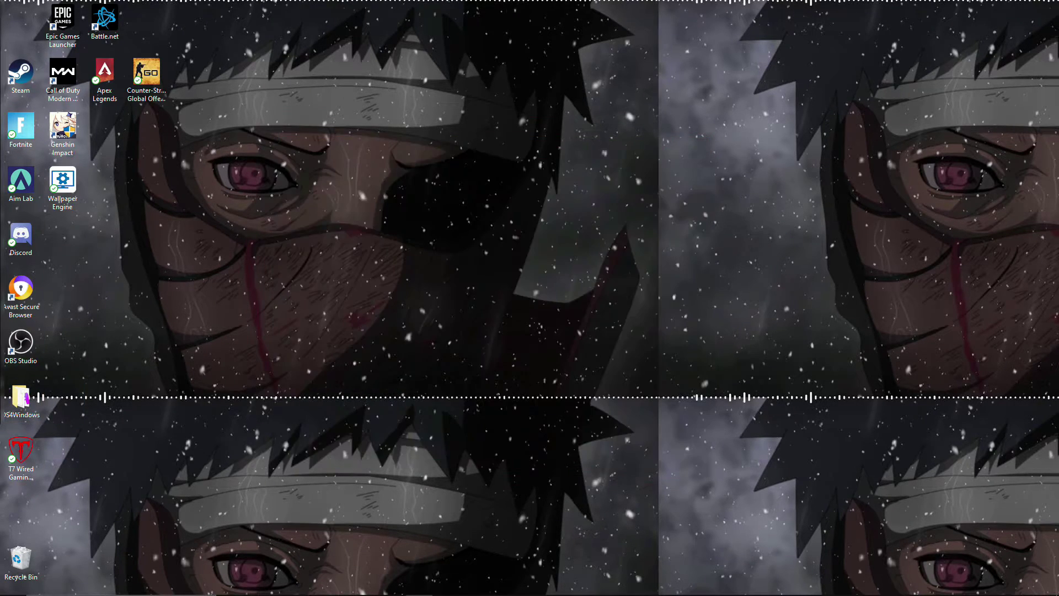
Open the DS4Windows folder on the desktop and launch the DS4Windows application from it
{"action": "double_click", "coordinate": [21, 397]}
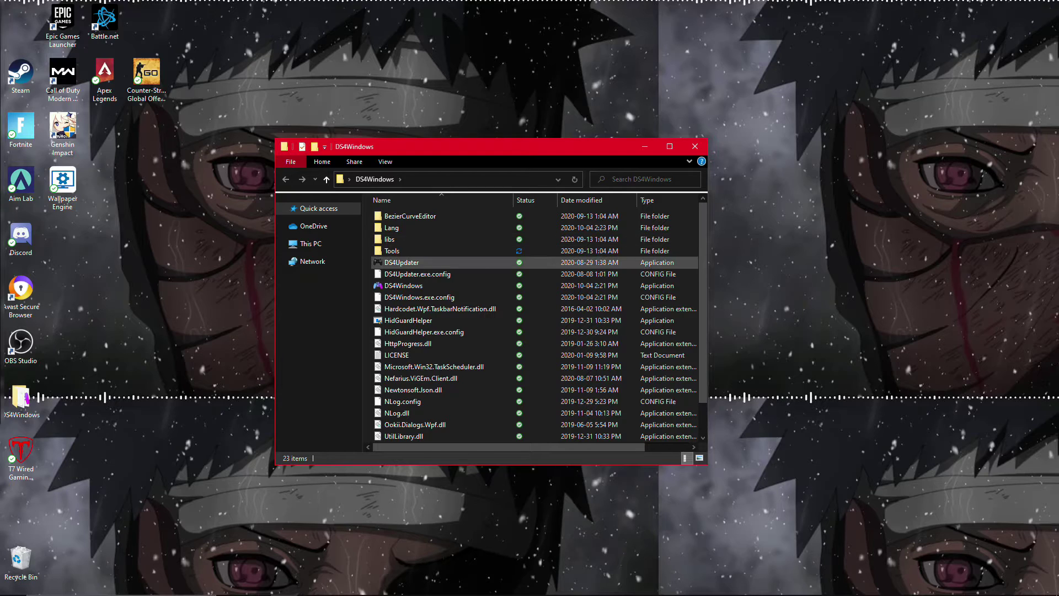
{"action": "scroll", "coordinate": [450, 254], "scroll_direction": "down", "scroll_amount": 1}
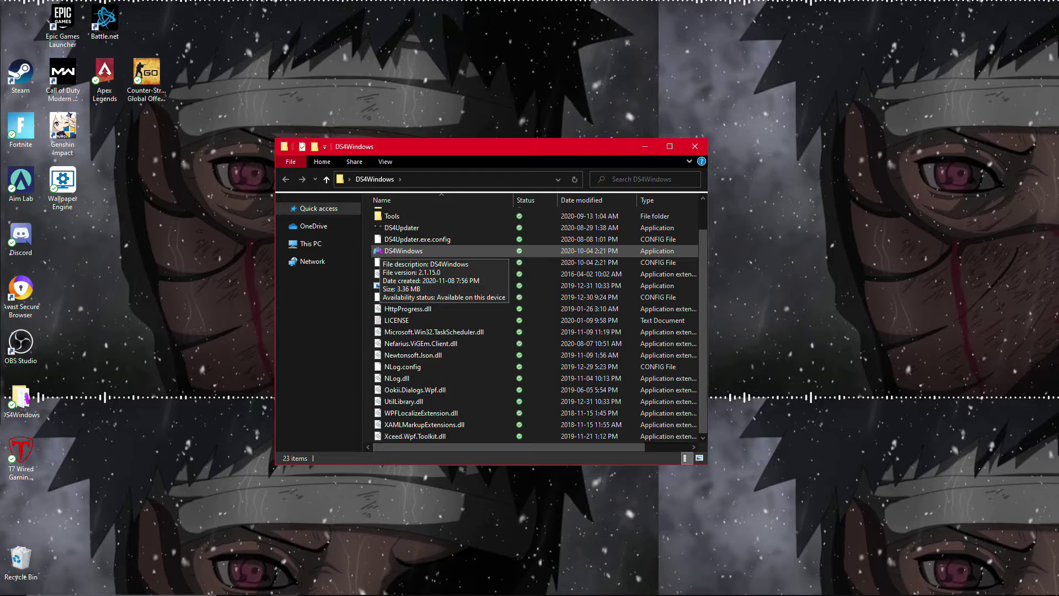
{"action": "left_click", "coordinate": [694, 146]}
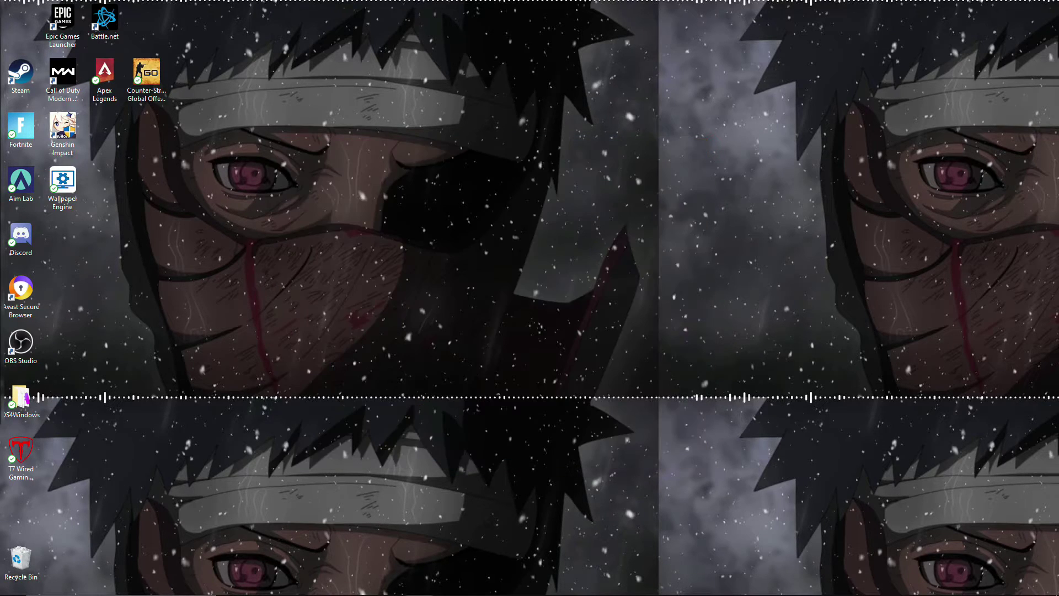
{"action": "double_click", "coordinate": [21, 401]}
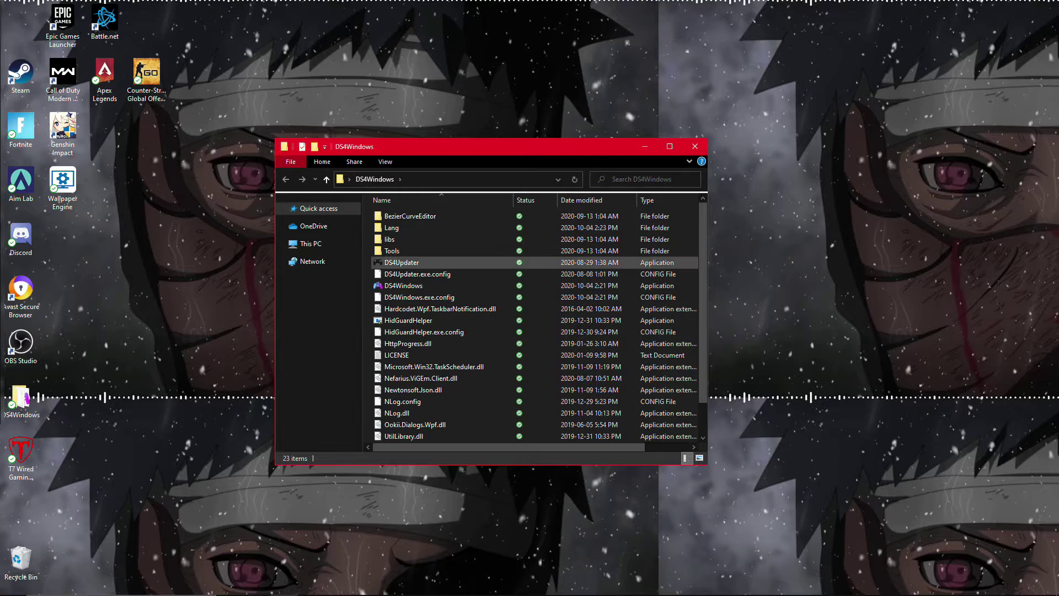
{"action": "double_click", "coordinate": [403, 285]}
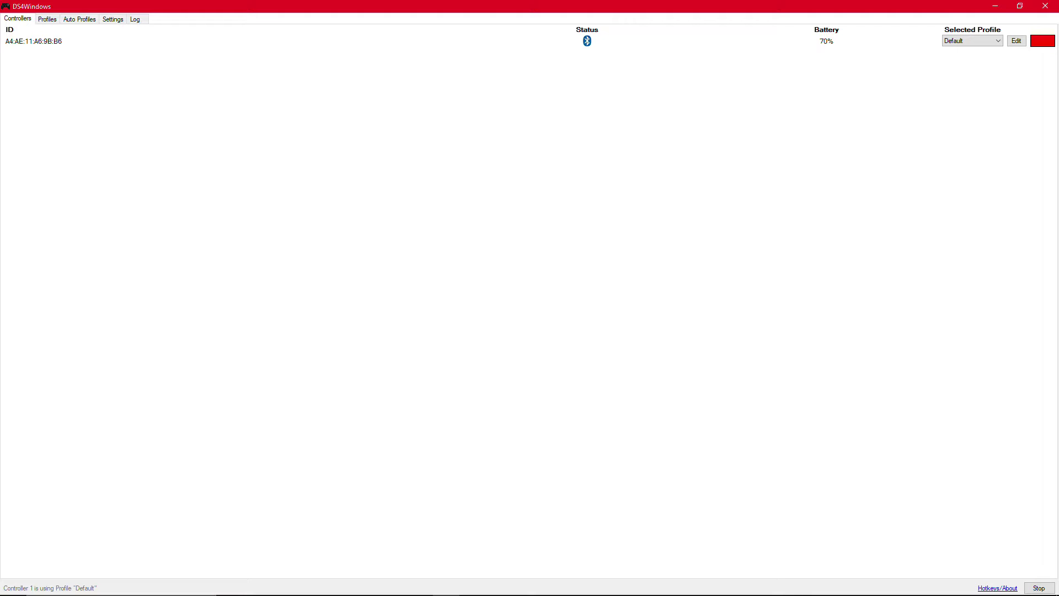
Look over the auto profile options, the profile list and a blank new profile's settings, leaving the new profile unsaved
{"action": "left_click", "coordinate": [79, 19]}
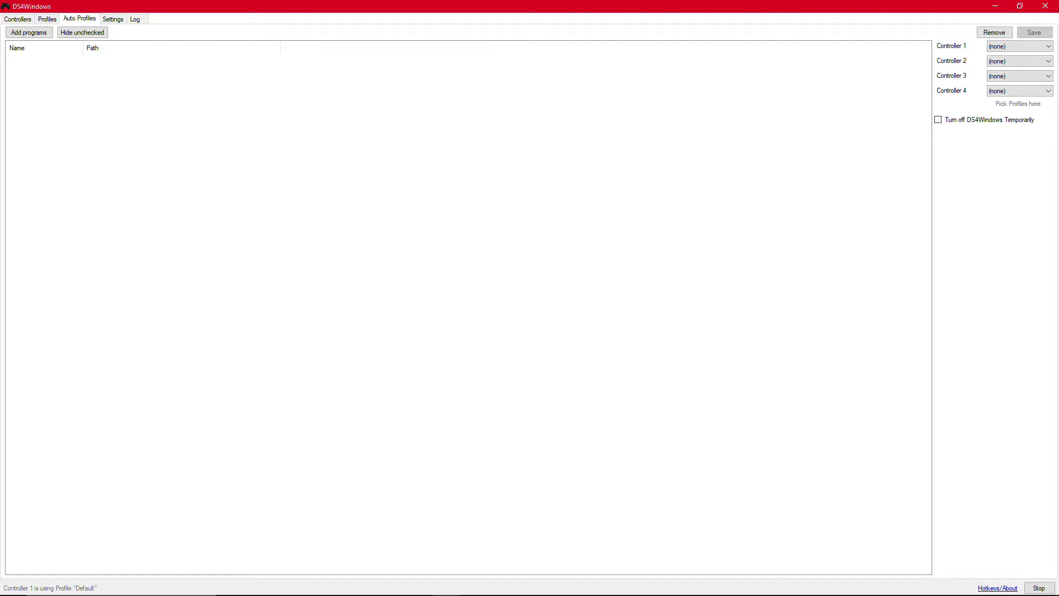
{"action": "key", "text": "Right"}
{"action": "key", "text": "Left"}
{"action": "key", "text": "Left"}
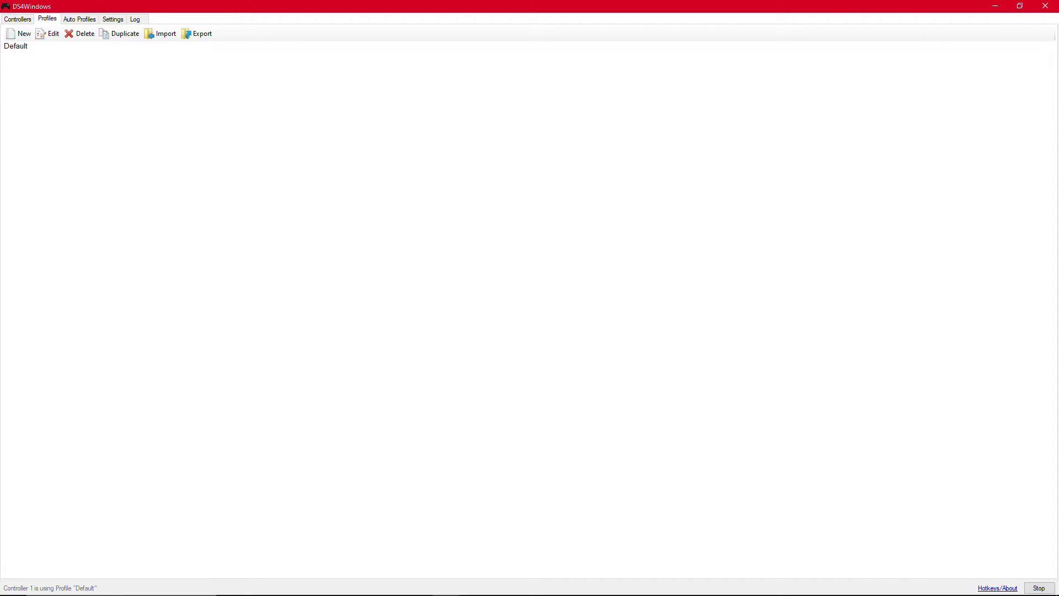
{"action": "key", "text": "Left"}
{"action": "left_click", "coordinate": [47, 19]}
{"action": "left_click", "coordinate": [19, 33]}
{"action": "left_click_drag", "start_coordinate": [552, 137], "coordinate": [466, 1]}
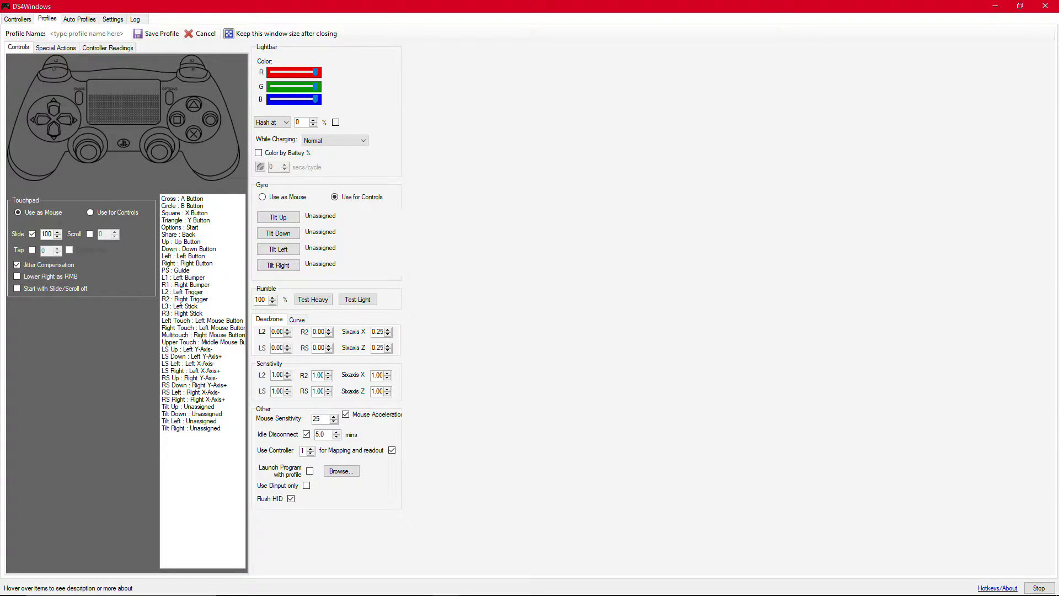
{"action": "left_click", "coordinate": [1044, 6]}
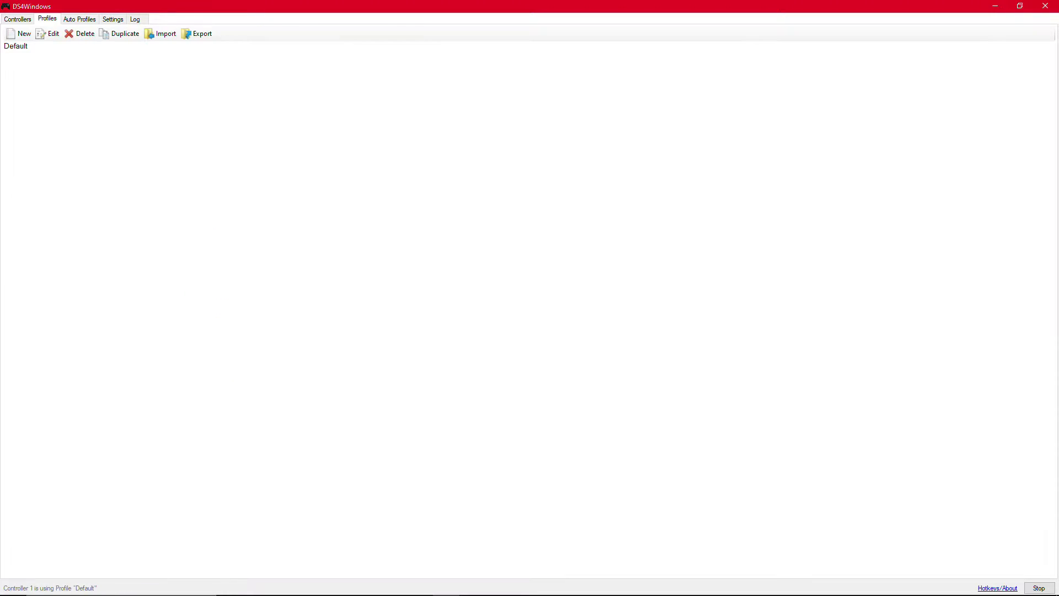
Close DS4Windows and its folder window, and open the %appdata% folder through the Windows search
{"action": "left_click", "coordinate": [1044, 6]}
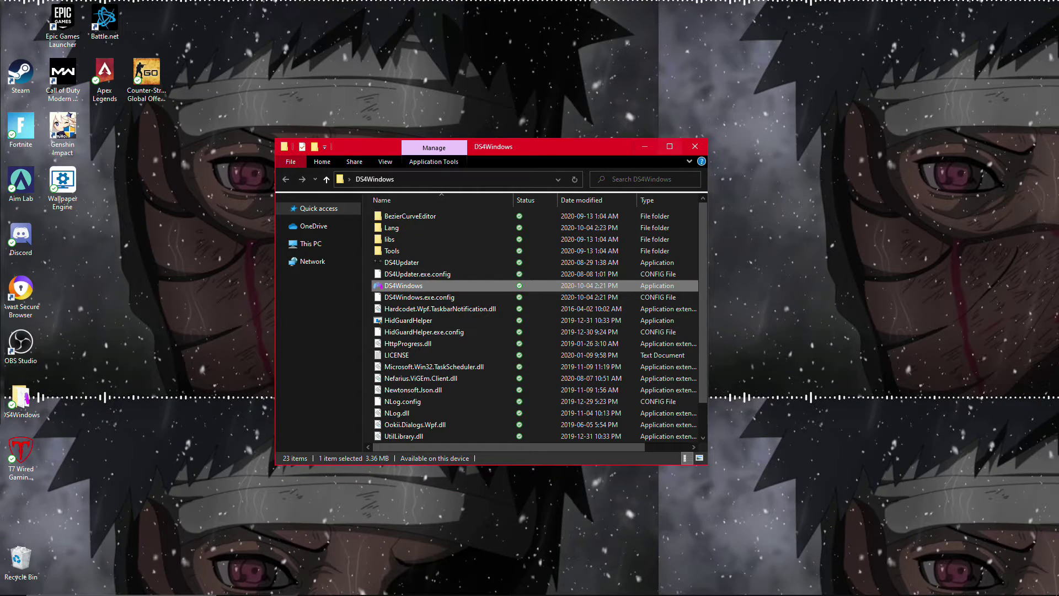
{"action": "left_click", "coordinate": [695, 147]}
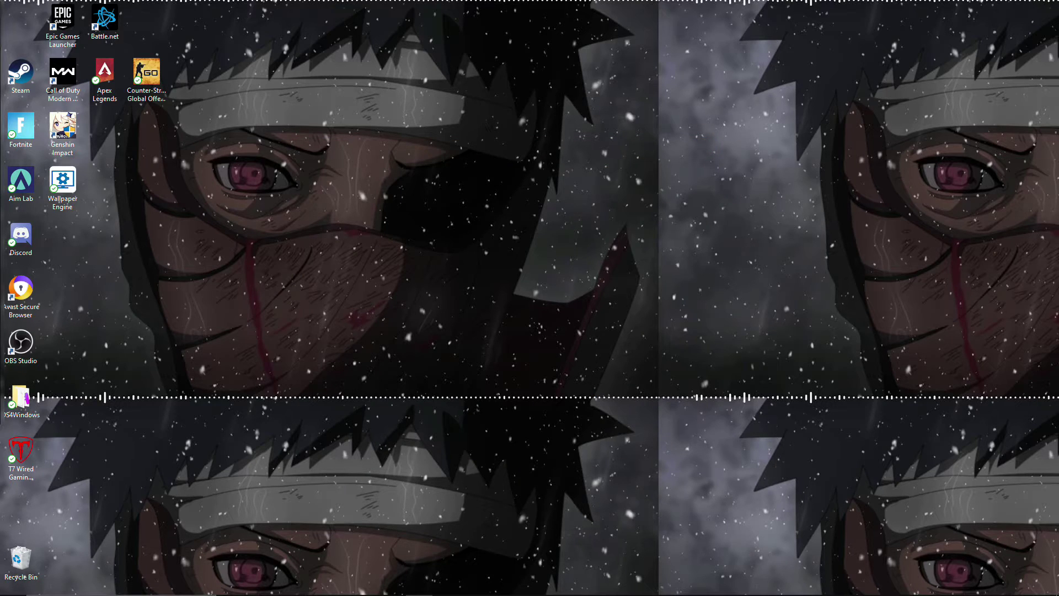
{"action": "key", "text": "super"}
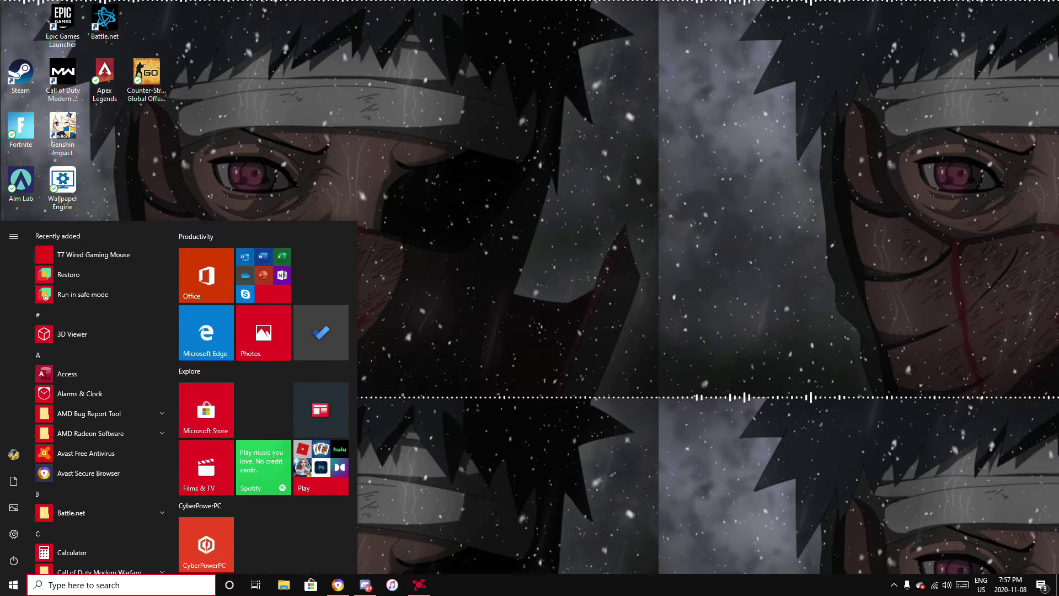
{"action": "type", "text": "%app"}
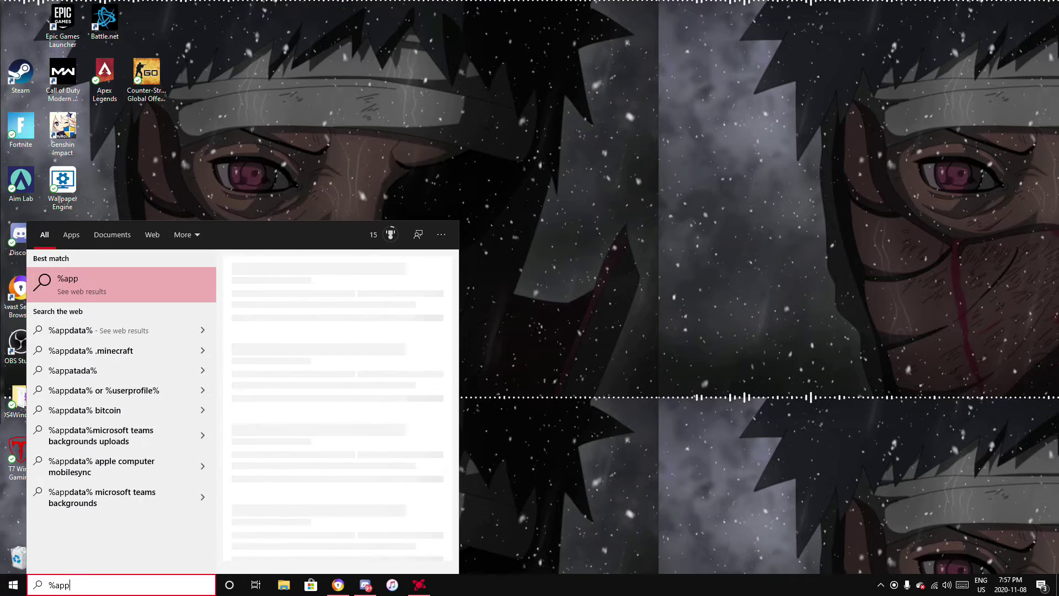
{"action": "type", "text": "data%"}
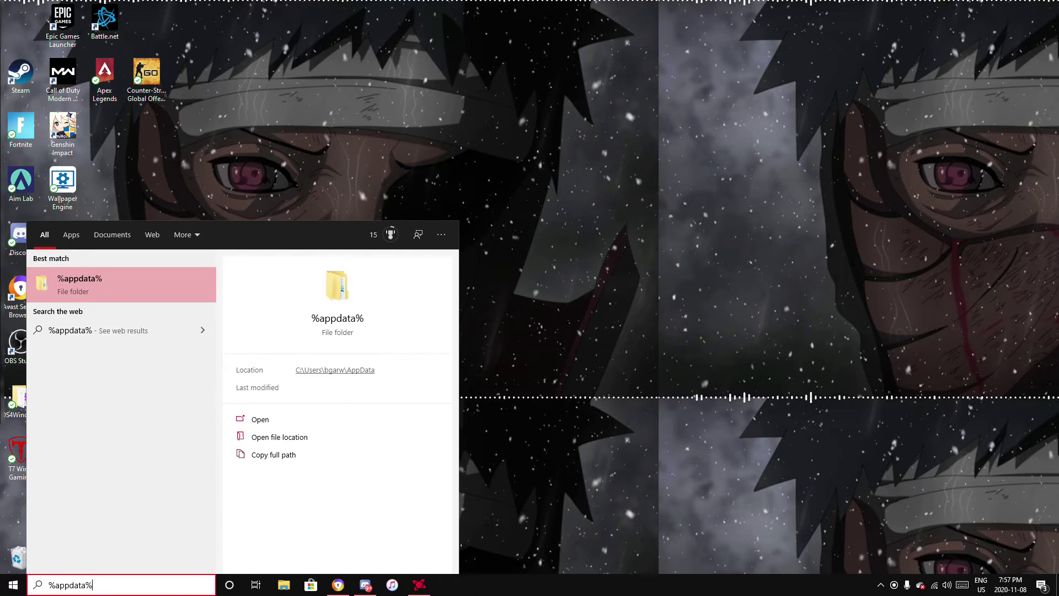
{"action": "key", "text": "Return"}
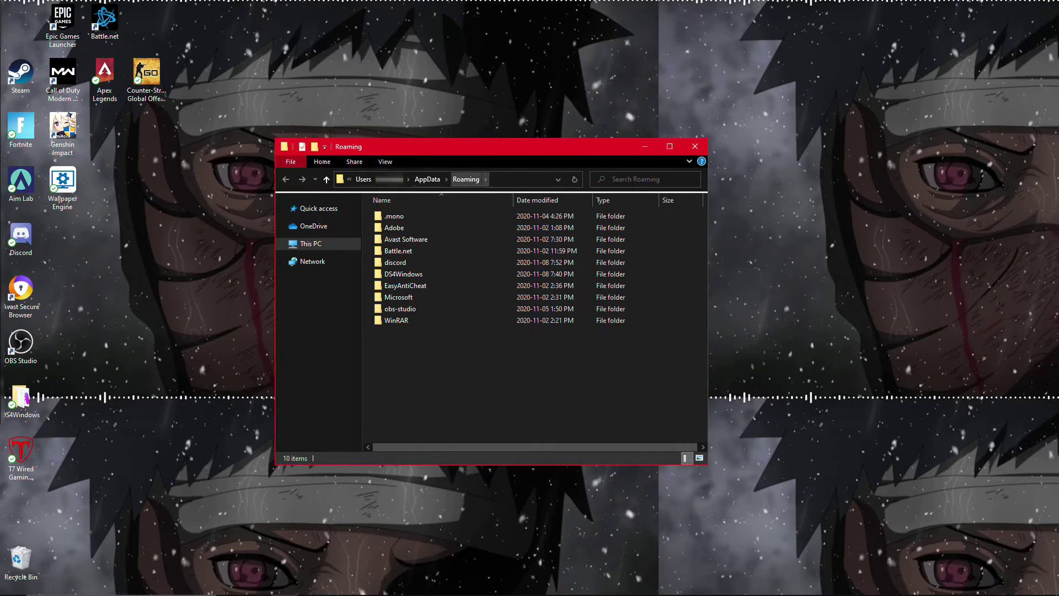
Go from the Roaming folder up to AppData and open the Temp folder inside Local
{"action": "left_click", "coordinate": [427, 179]}
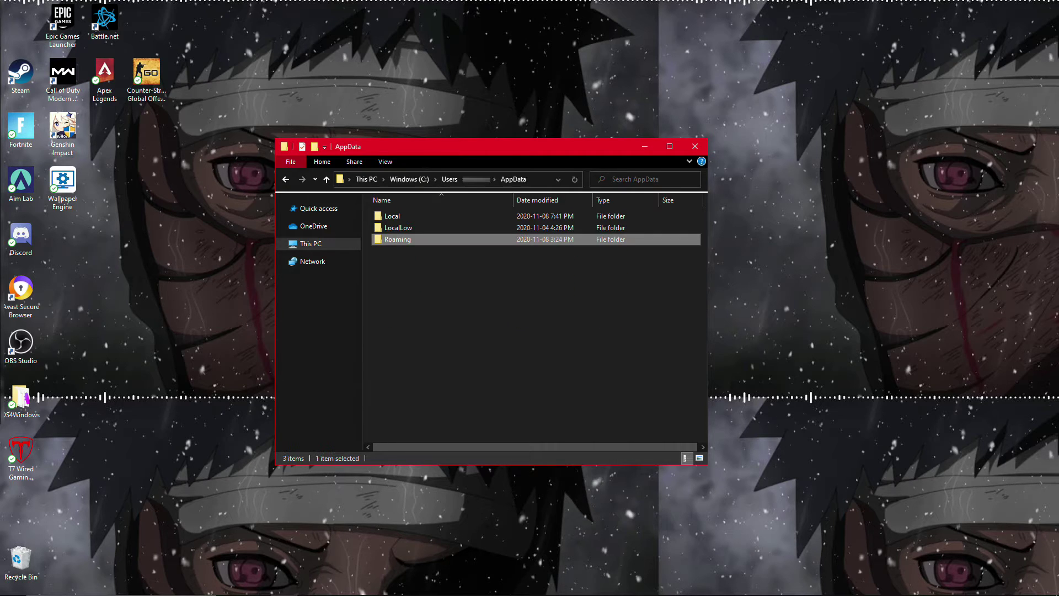
{"action": "double_click", "coordinate": [392, 216]}
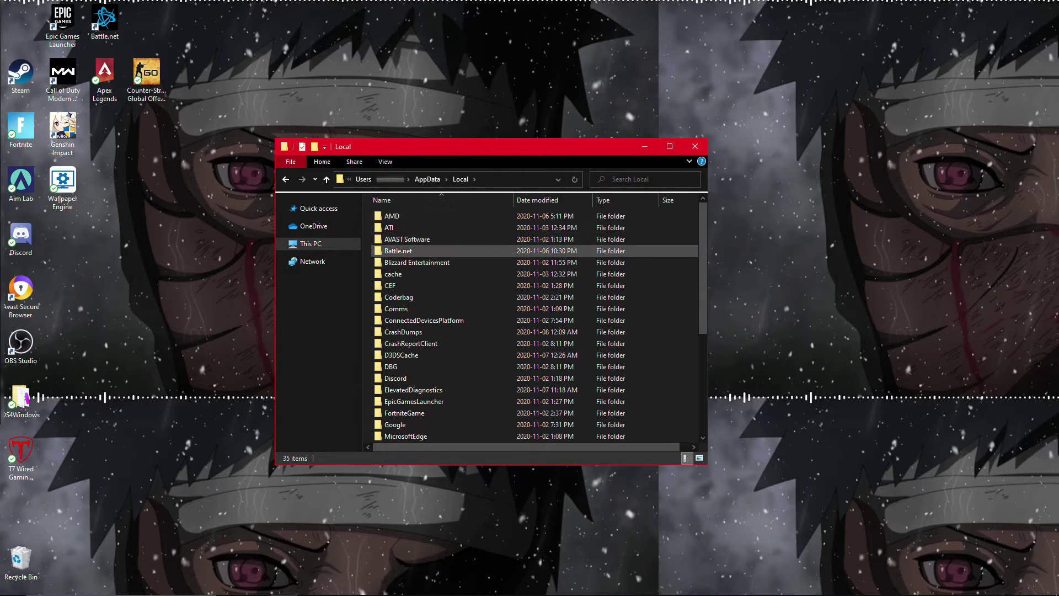
{"action": "scroll", "coordinate": [485, 253], "scroll_direction": "down", "scroll_amount": 5}
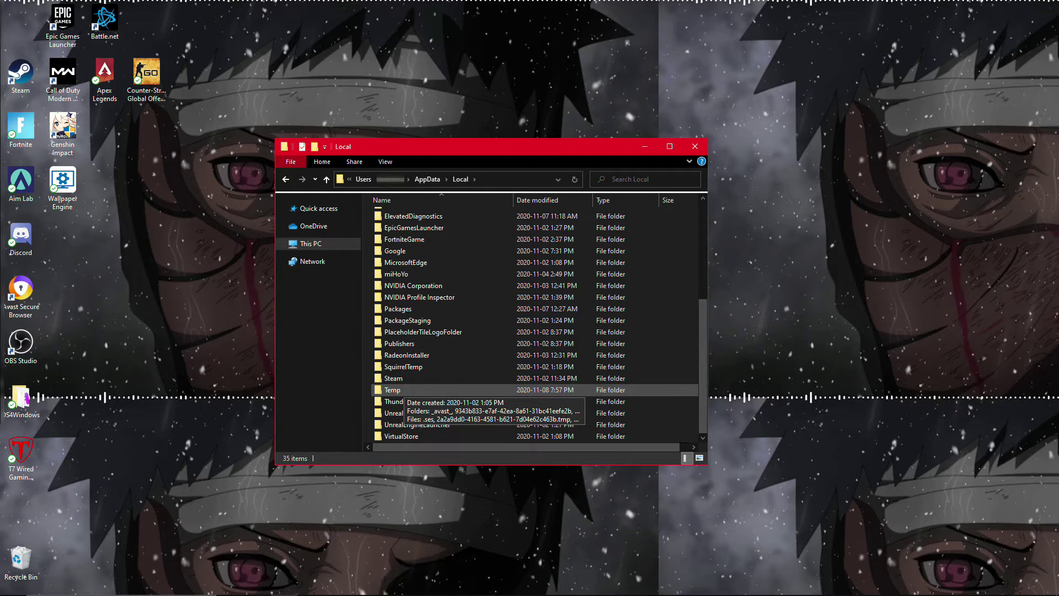
{"action": "double_click", "coordinate": [392, 389]}
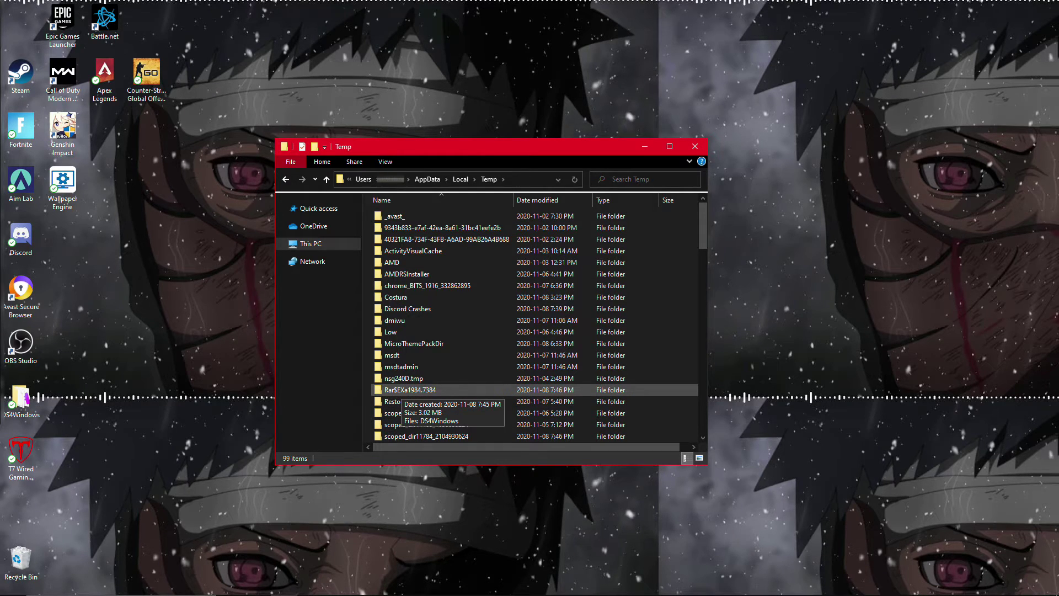
Check the contents of the Rar$EXa1984.7384 folder in Temp, delete that folder and close the window
{"action": "double_click", "coordinate": [402, 390]}
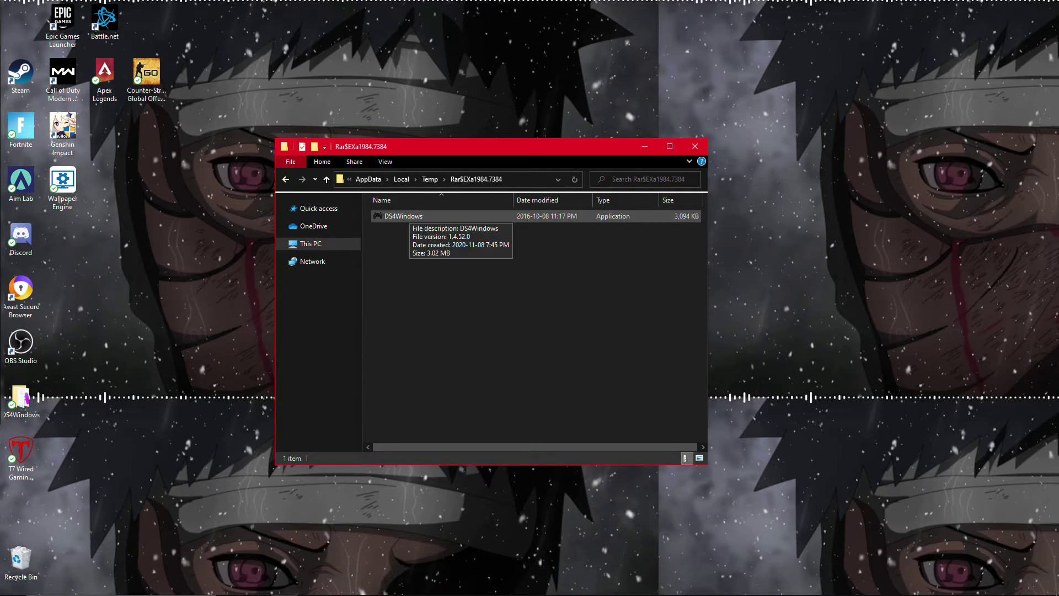
{"action": "key", "text": "alt+Left"}
{"action": "right_click", "coordinate": [422, 389]}
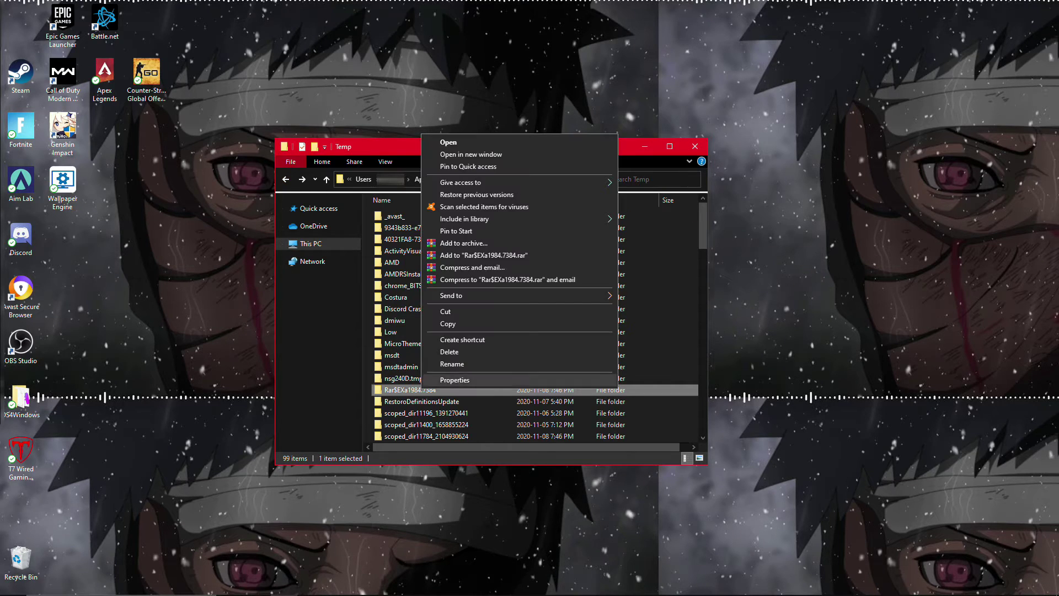
{"action": "left_click", "coordinate": [447, 352]}
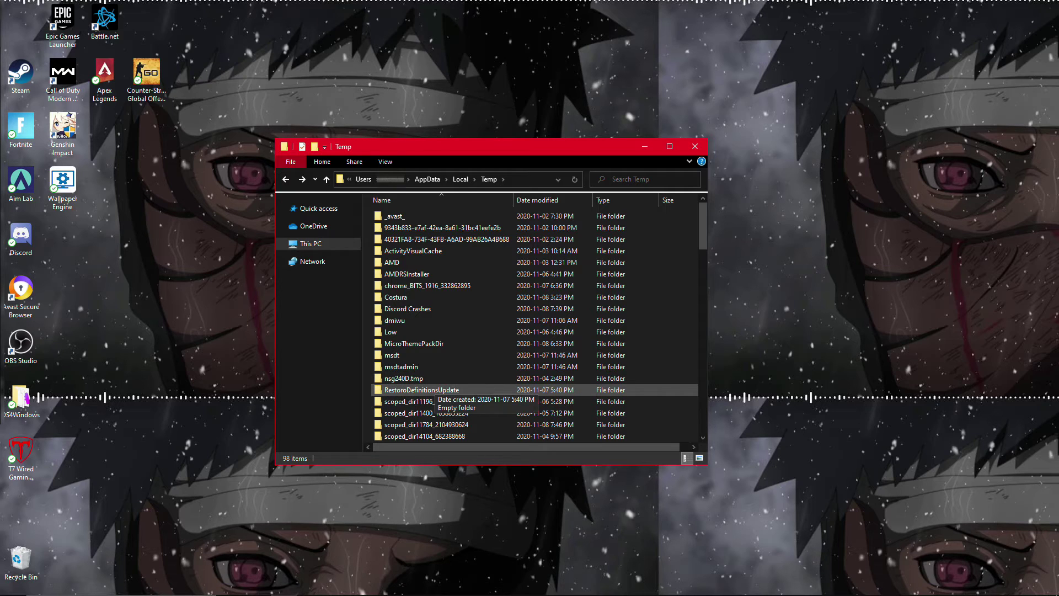
{"action": "scroll", "coordinate": [431, 390], "scroll_direction": "down", "scroll_amount": 19}
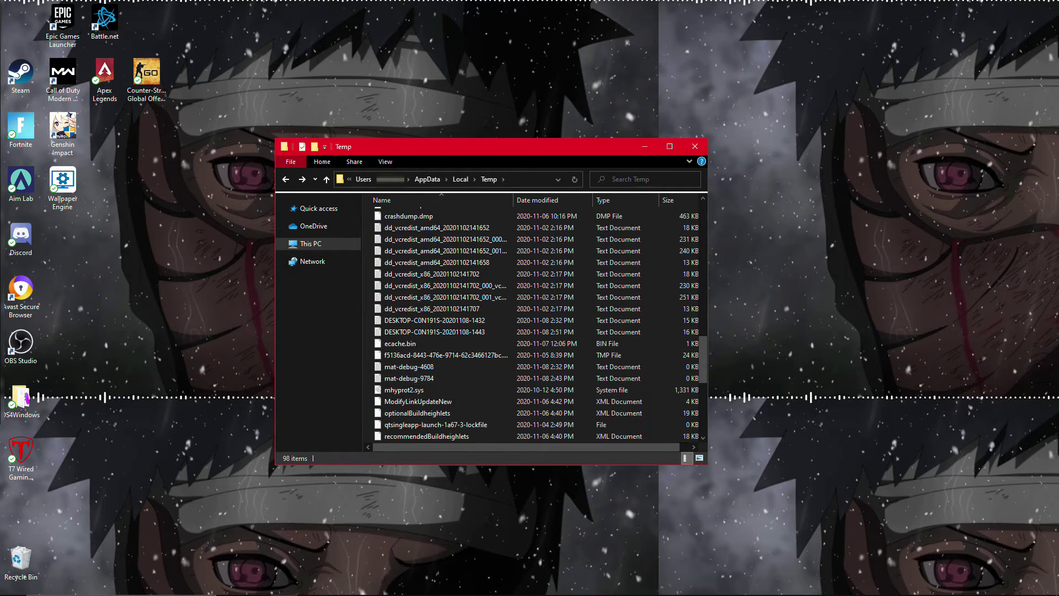
{"action": "key", "text": "alt+F4"}
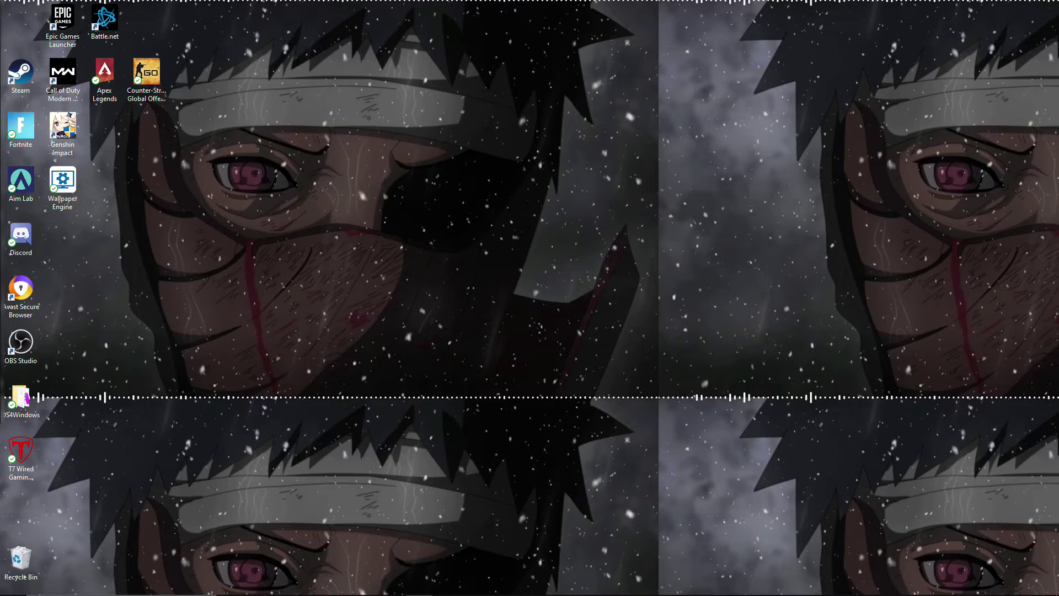
Launch the DS4Windows application from its folder on the desktop and maximize its window
{"action": "double_click", "coordinate": [21, 401]}
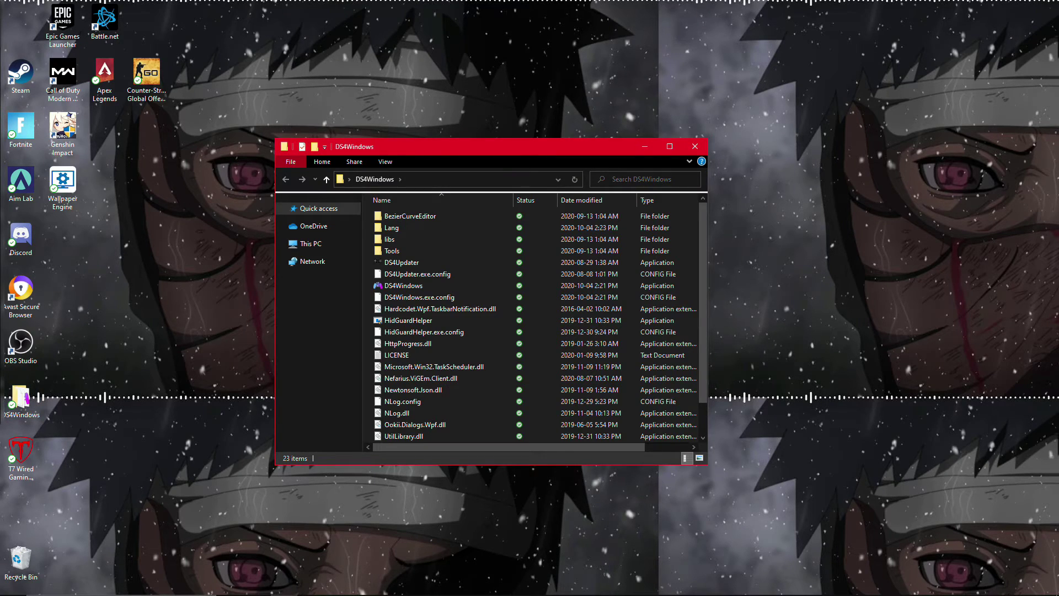
{"action": "left_click", "coordinate": [413, 286]}
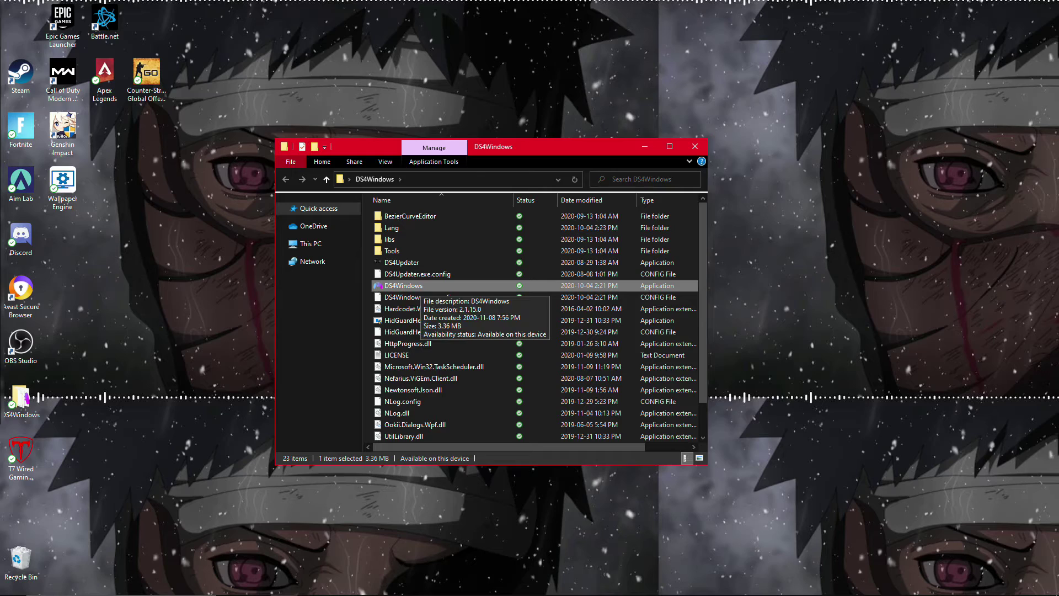
{"action": "double_click", "coordinate": [413, 286]}
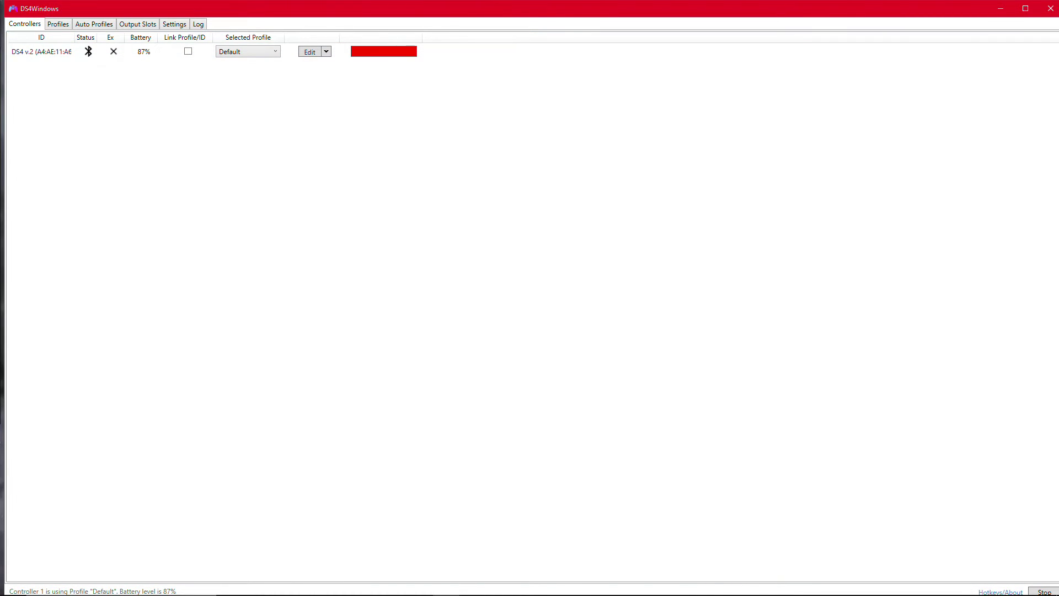
{"action": "double_click", "coordinate": [147, 8]}
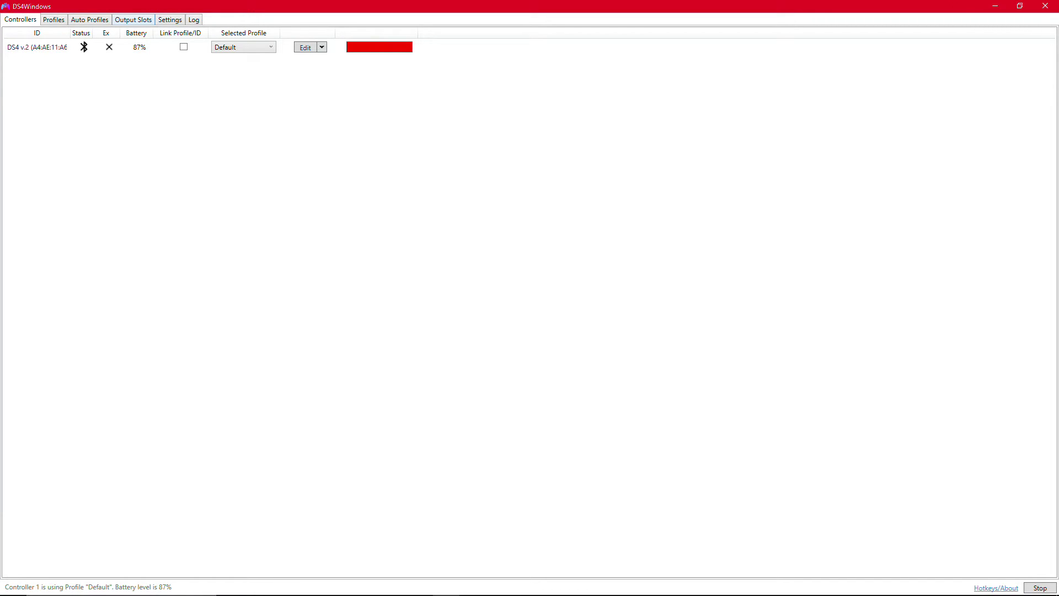
Create a new profile without a preset, examine its default axis settings and leave it unsaved
{"action": "left_click", "coordinate": [133, 19]}
{"action": "key", "text": "ctrl+shift+Tab"}
{"action": "key", "text": "ctrl+shift+Tab"}
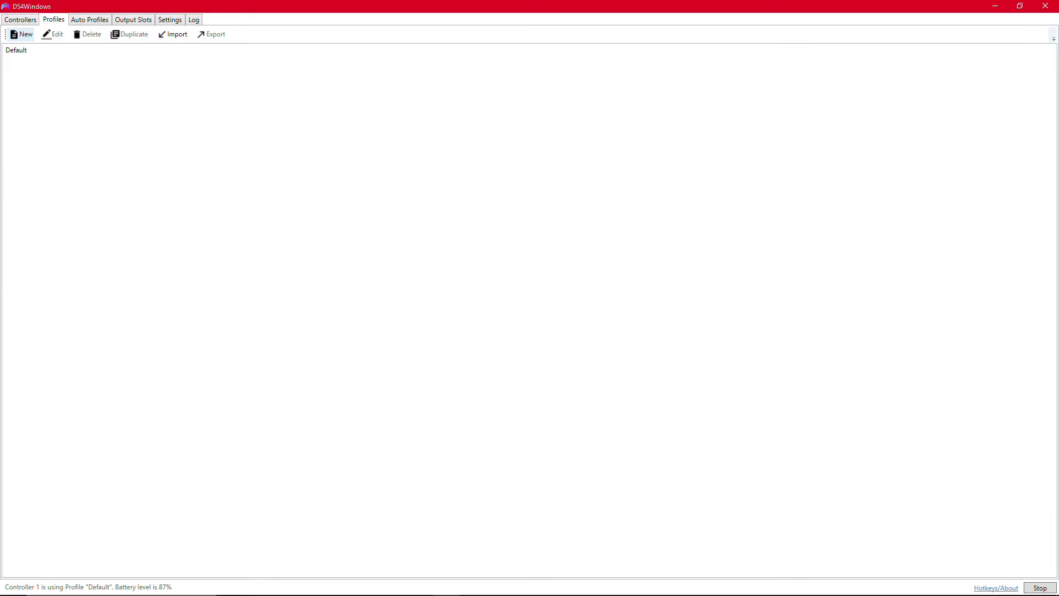
{"action": "left_click", "coordinate": [21, 35]}
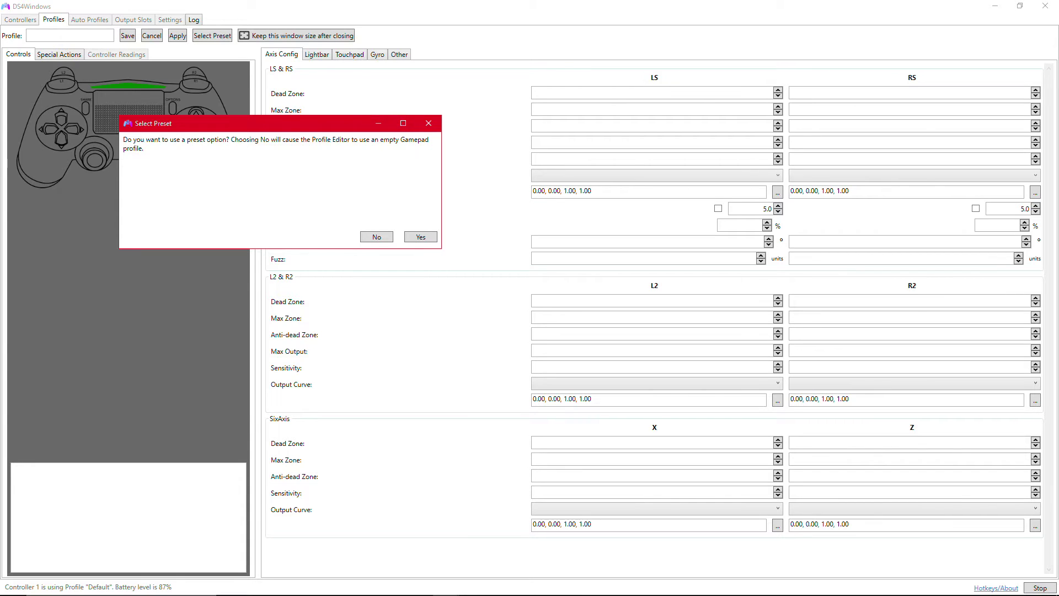
{"action": "left_click", "coordinate": [376, 237]}
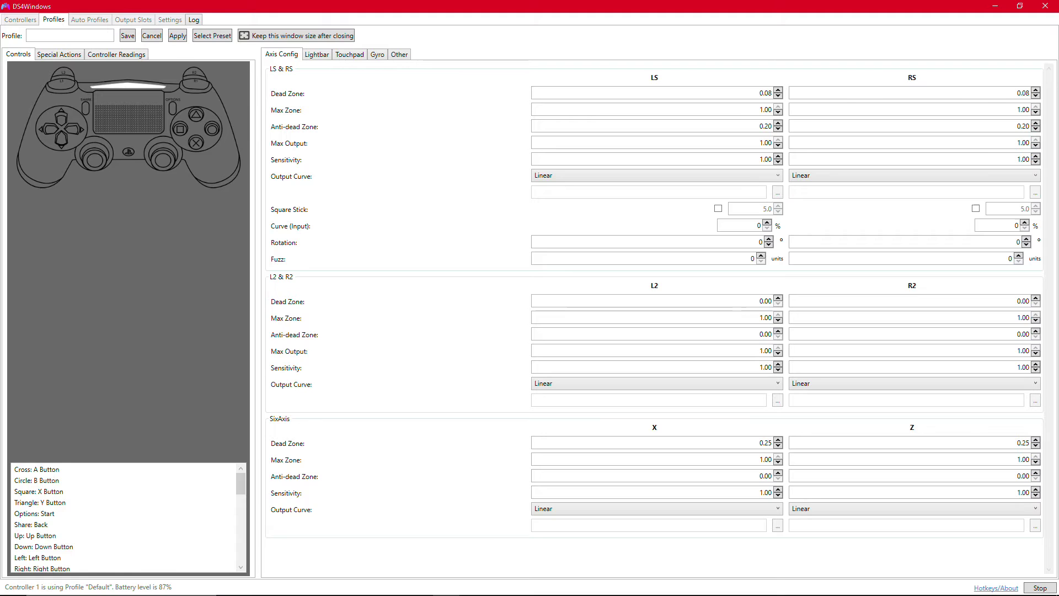
{"action": "key", "text": "Escape"}
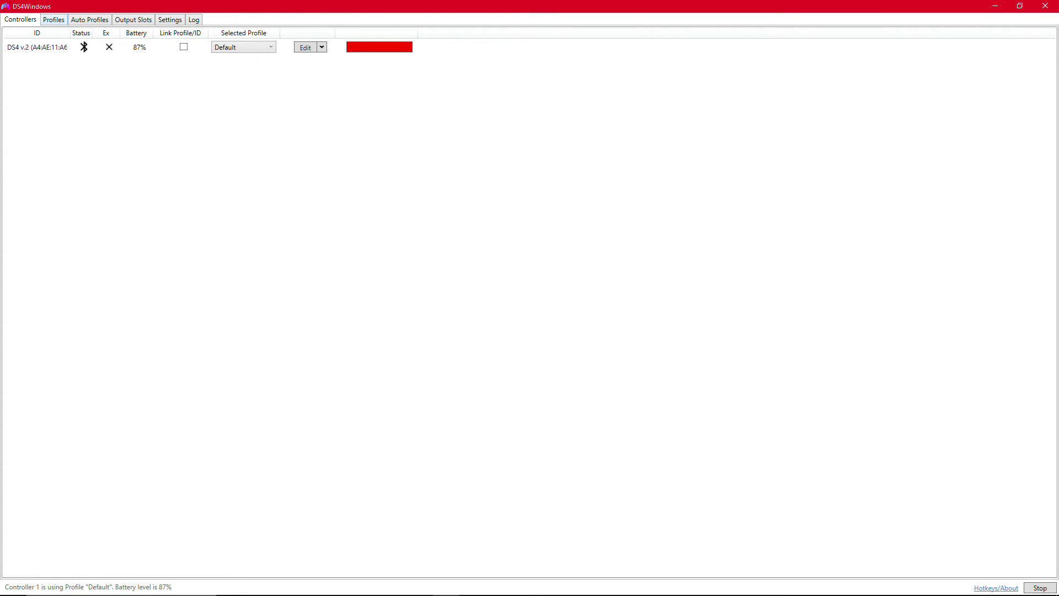
Review a blank new profile once more without saving it, and check the auto profiles and the controllers list
{"action": "left_click", "coordinate": [54, 20]}
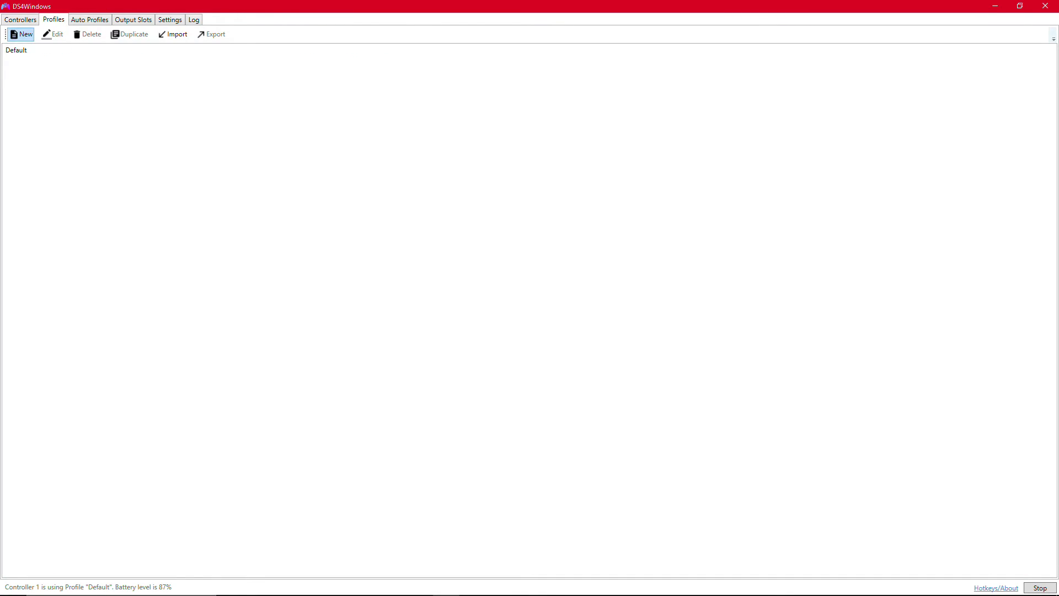
{"action": "left_click", "coordinate": [22, 34]}
{"action": "left_click", "coordinate": [391, 251]}
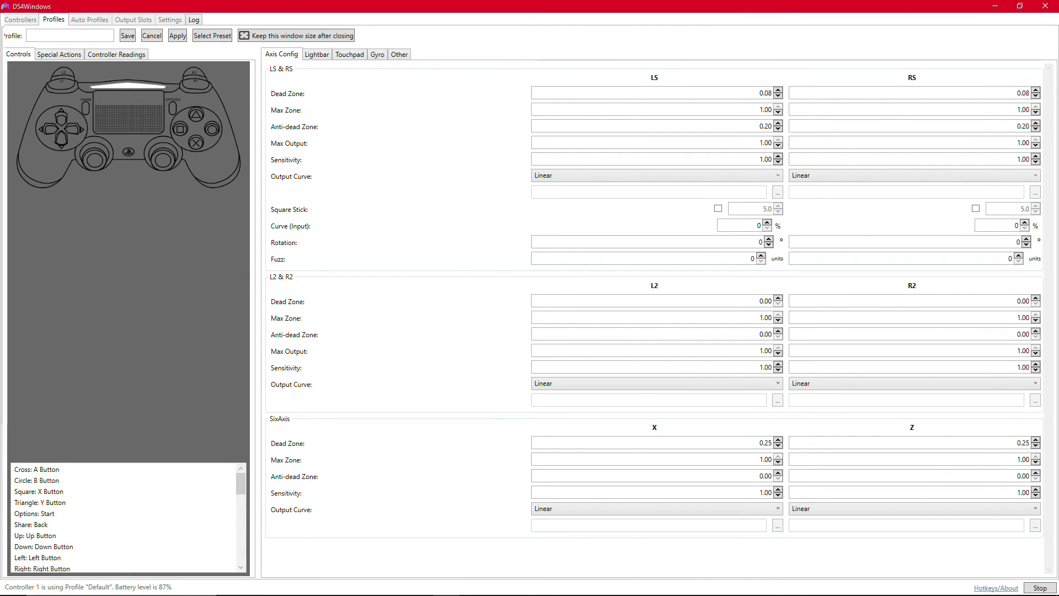
{"action": "key", "text": "Escape"}
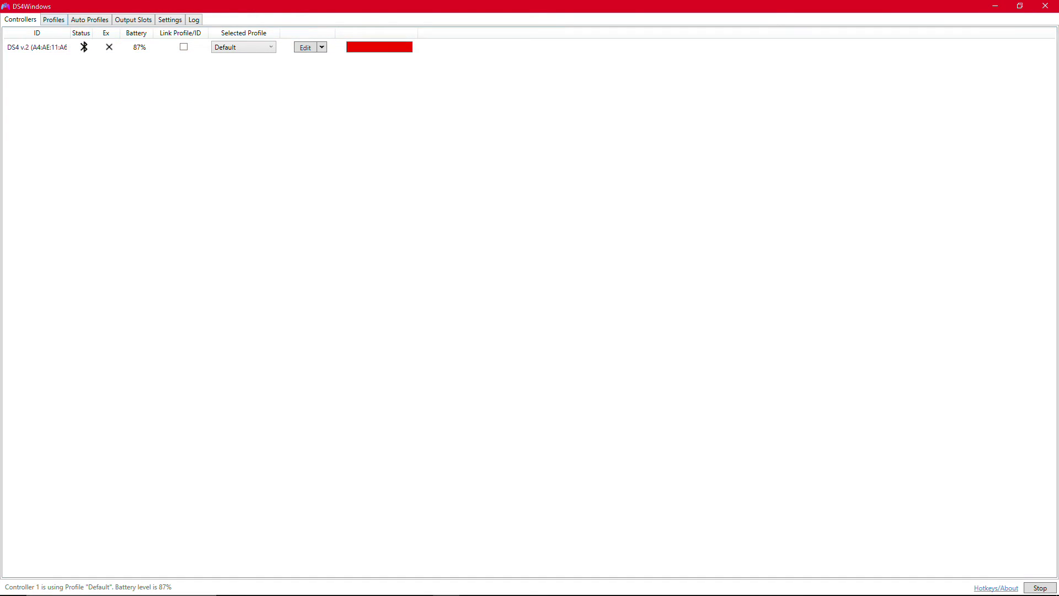
{"action": "left_click", "coordinate": [89, 19]}
{"action": "left_click", "coordinate": [20, 19]}
Close DS4Windows and maximize the DS4Windows folder window
{"action": "left_click", "coordinate": [1046, 6]}
{"action": "left_click", "coordinate": [568, 343]}
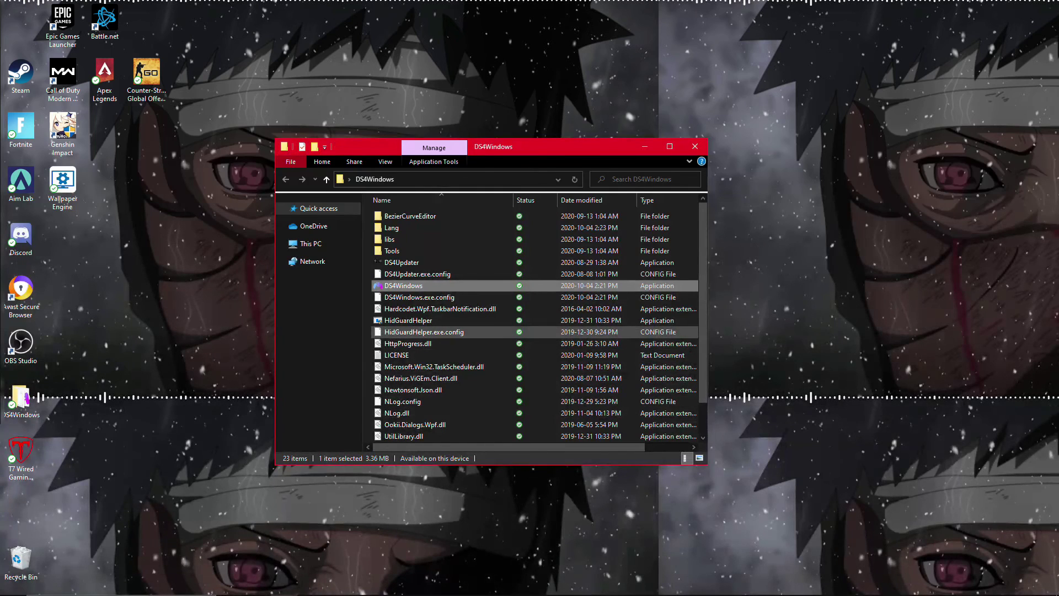
{"action": "left_click_drag", "start_coordinate": [504, 150], "coordinate": [506, 0]}
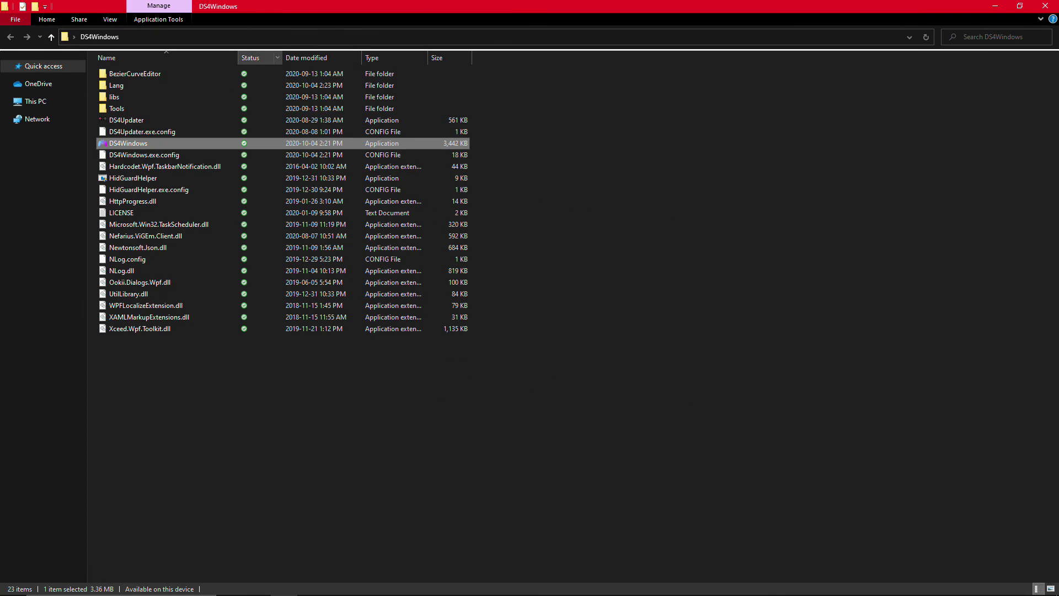